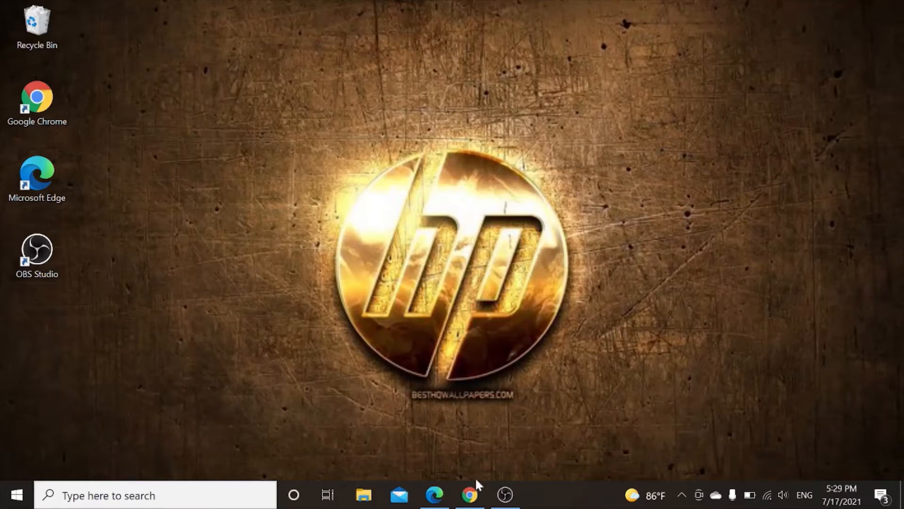
# - Go to wordpress.org in Chrome and open Get WordPress to reach the 5.7.2 download button
pyautogui.click(471, 494)
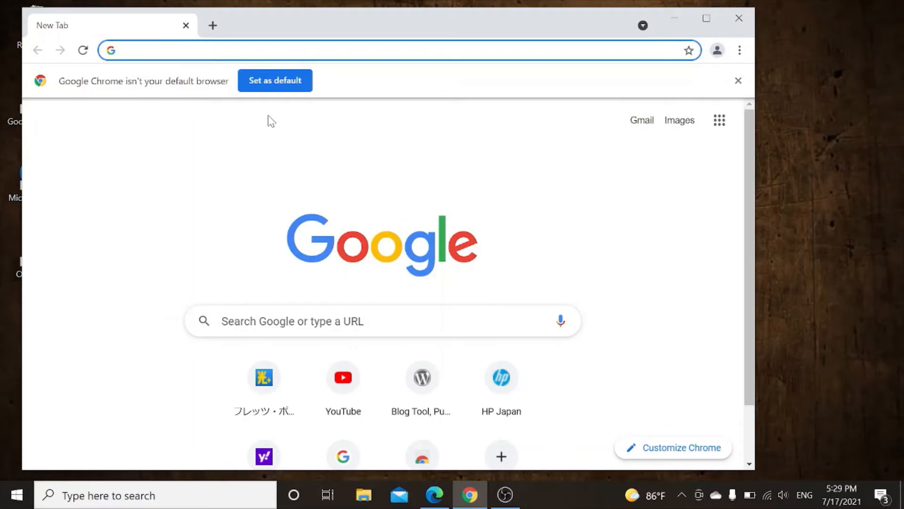
pyautogui.write('wordpress.org')
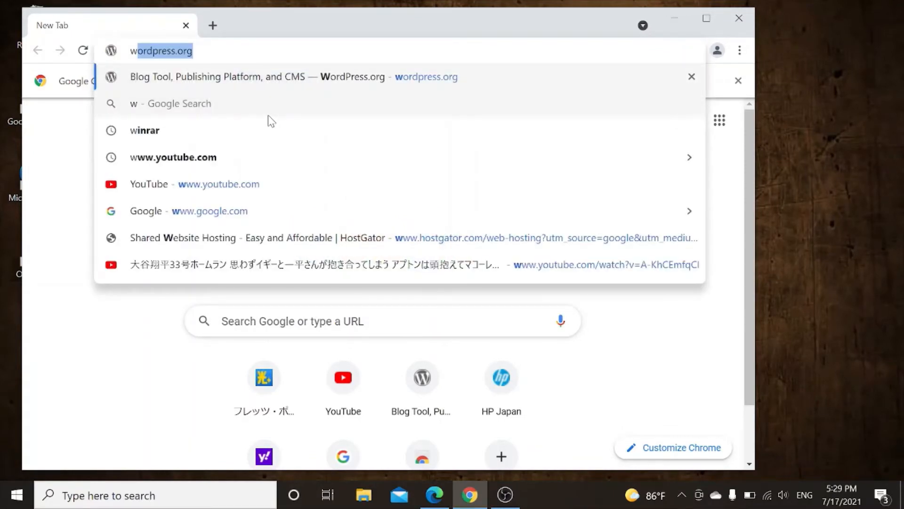
pyautogui.press('Return')
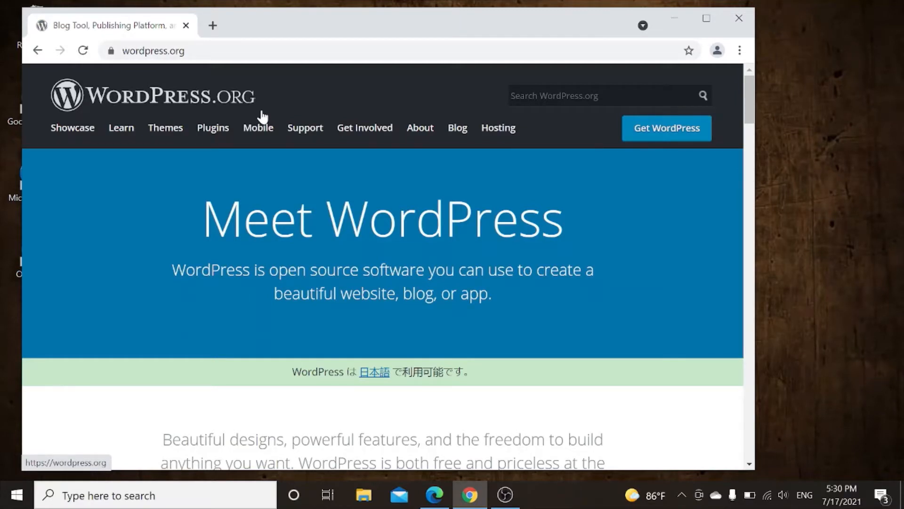
pyautogui.click(672, 141)
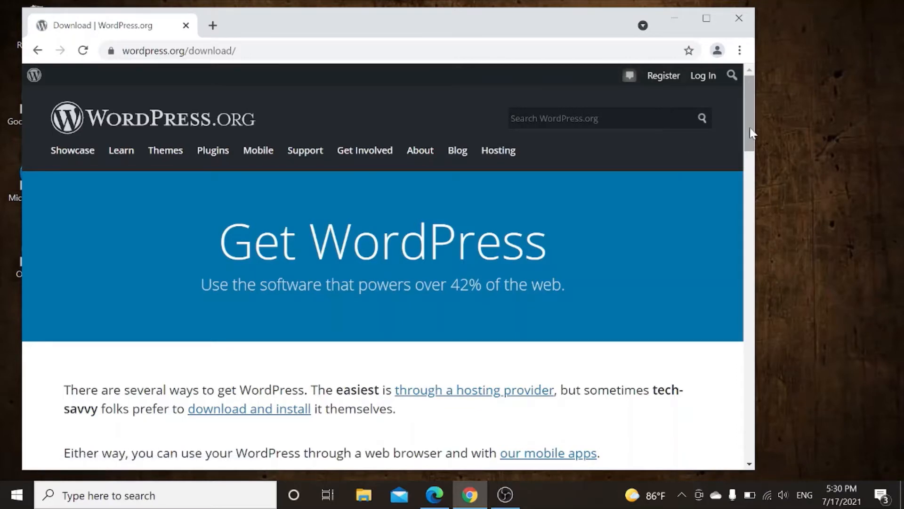
pyautogui.moveTo(750, 130); pyautogui.dragTo(749, 303)
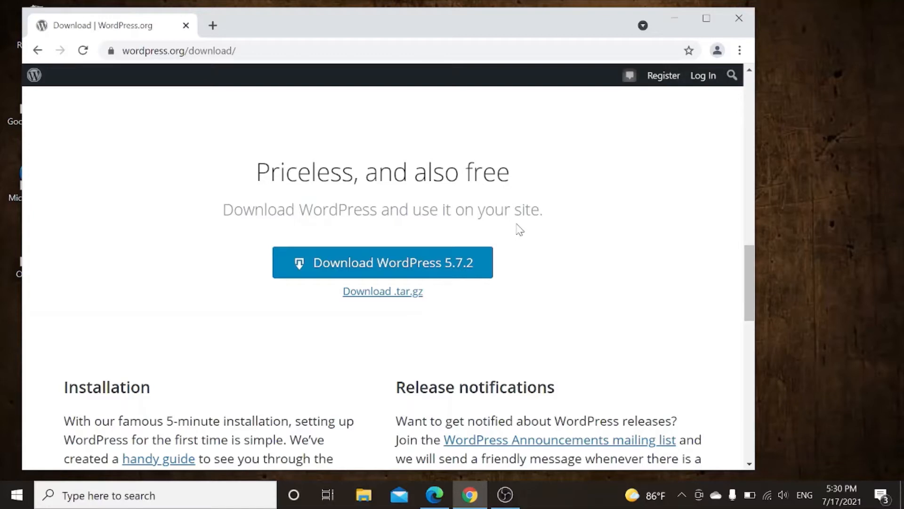
# - Download wordpress-5.7.2.zip, dismiss the thank-you popup, and show the 16.0 MB file in Downloads
pyautogui.click(403, 265)
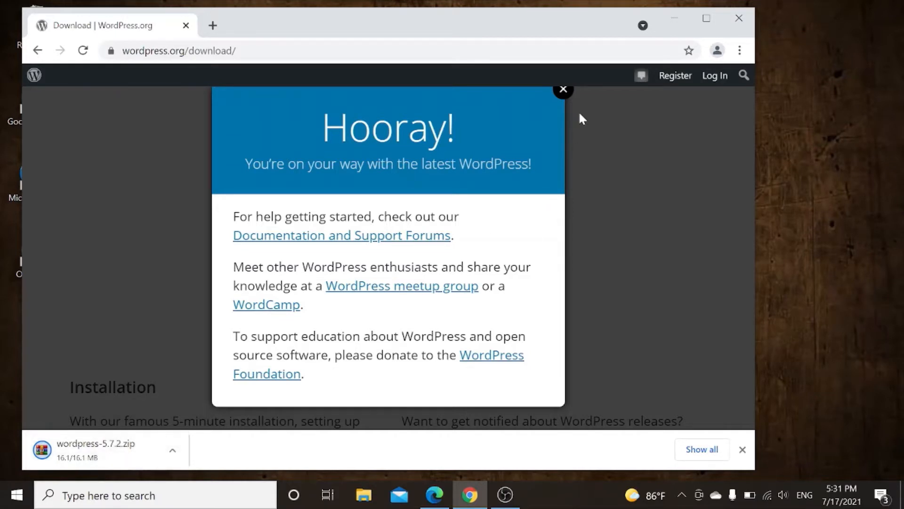
pyautogui.click(562, 88)
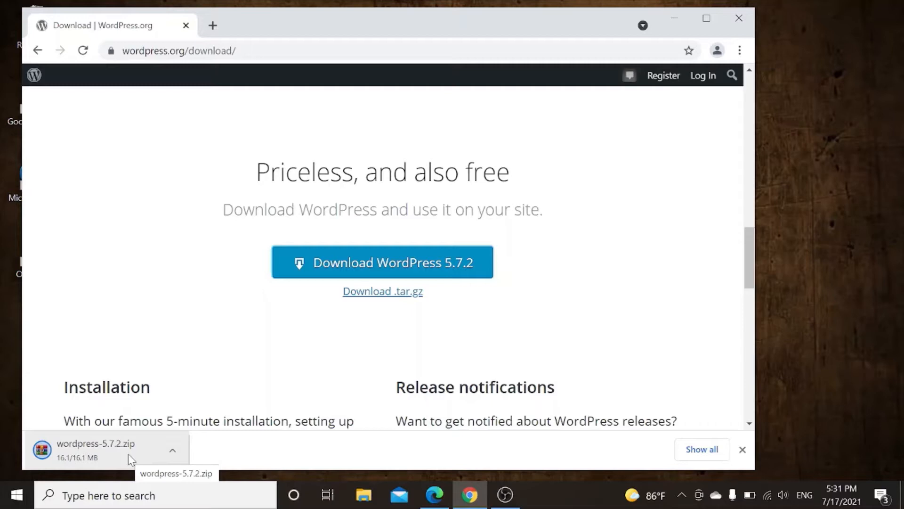
pyautogui.click(174, 450)
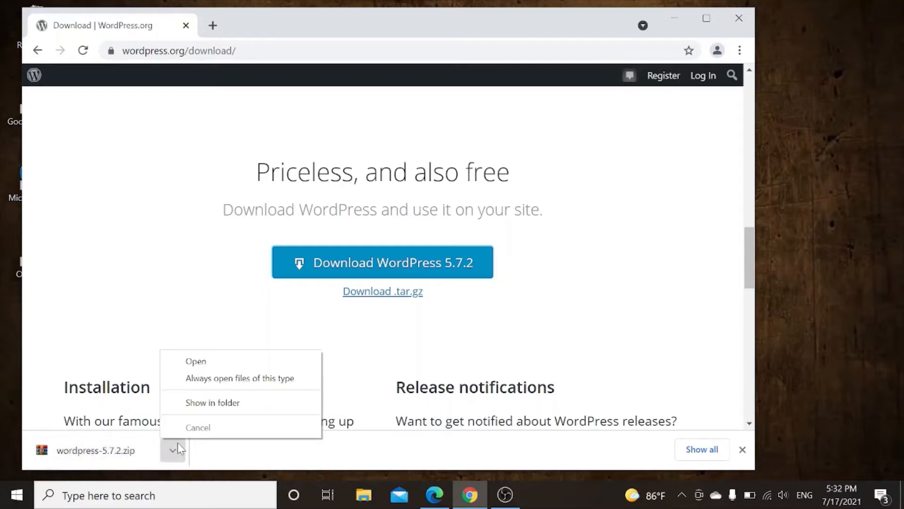
pyautogui.click(206, 404)
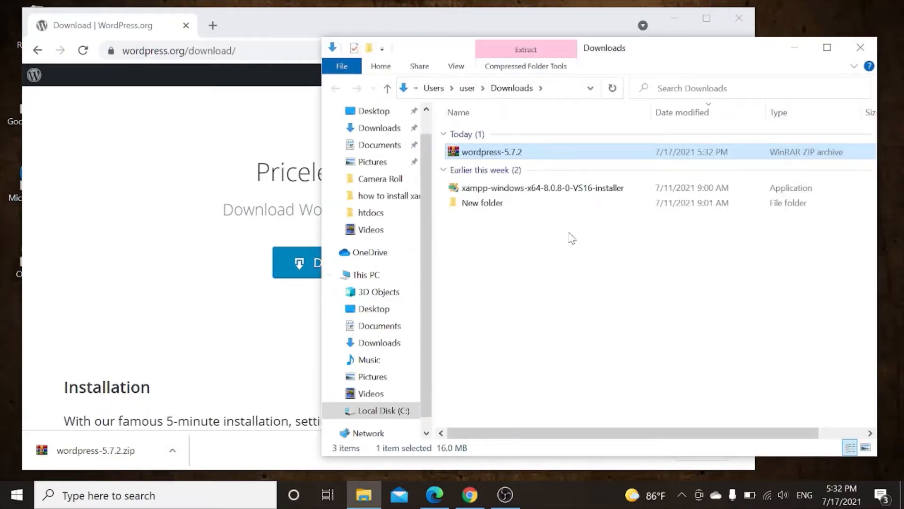
# - Extract wordpress-5.7.2.zip with WinRAR into a wordpress folder, then maximize the Downloads window
pyautogui.rightClick(518, 153)
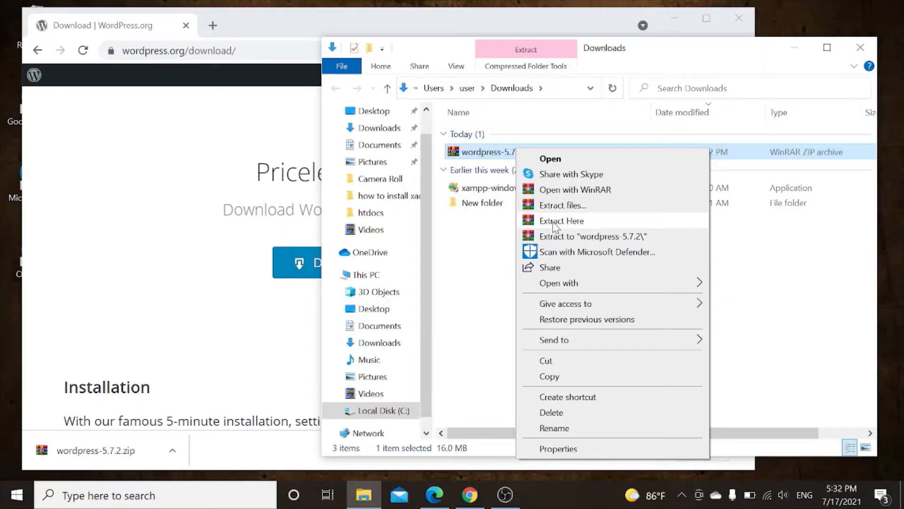
pyautogui.click(556, 225)
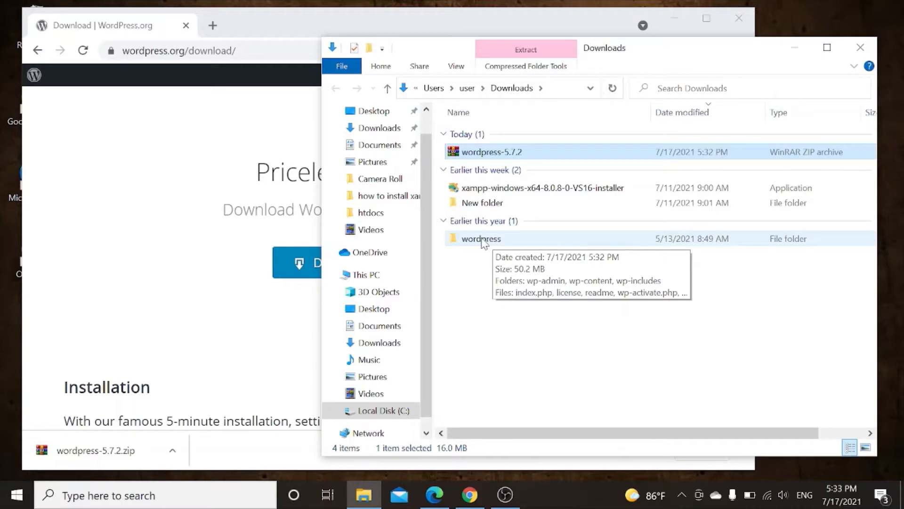
pyautogui.click(481, 240)
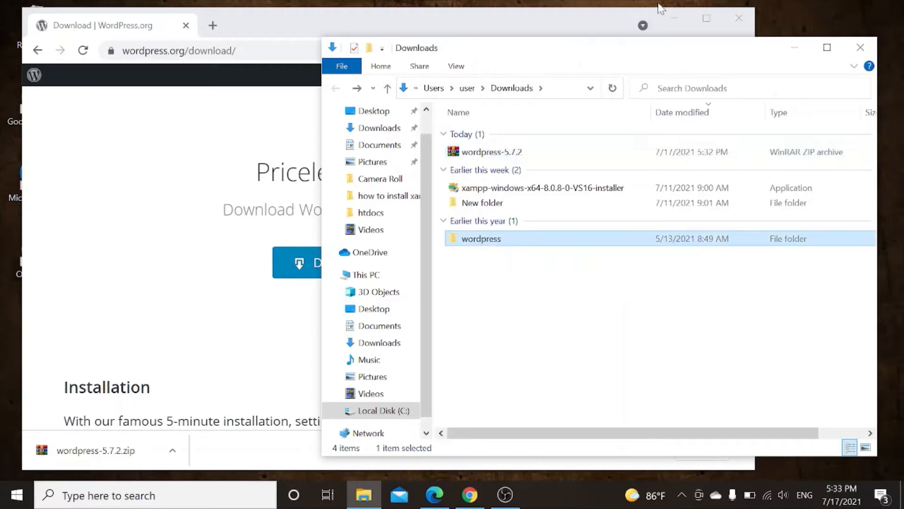
pyautogui.click(679, 24)
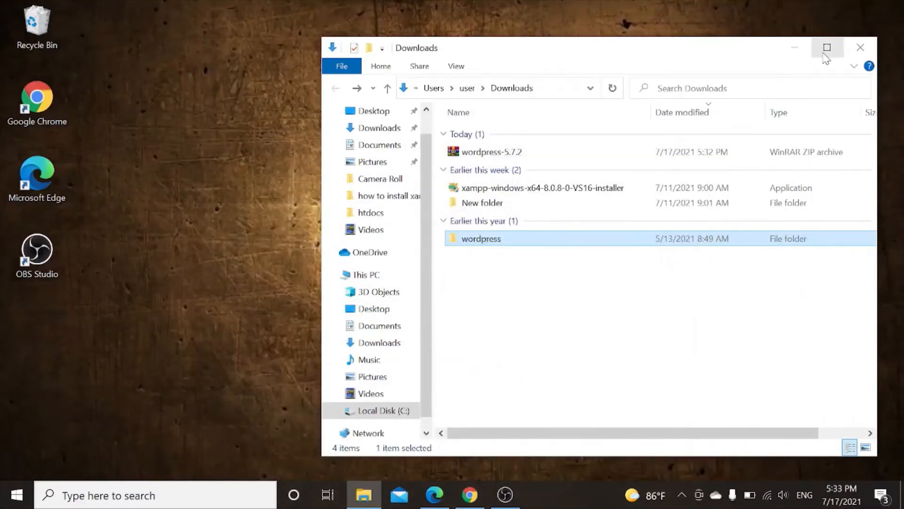
pyautogui.click(827, 48)
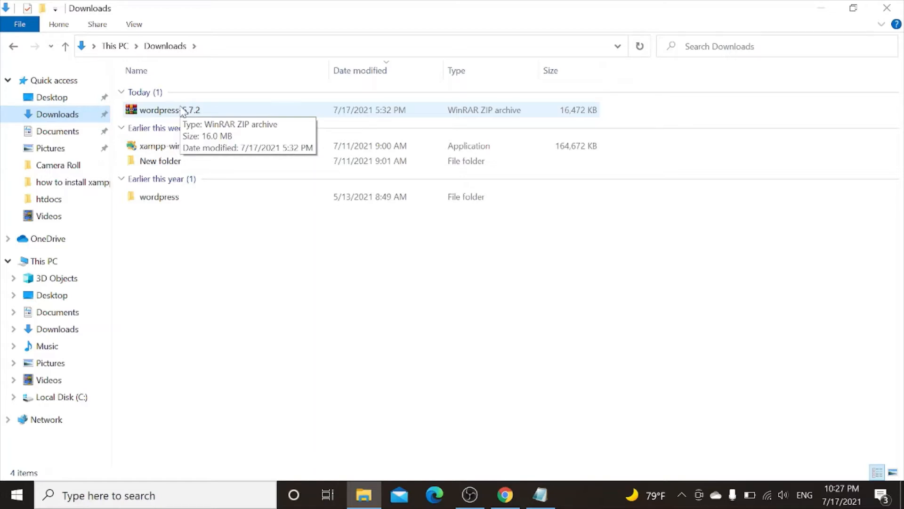
# - Delete the wordpress-5.7.2 zip, check inside the extracted wordpress folder, and return to Downloads
pyautogui.click(180, 115)
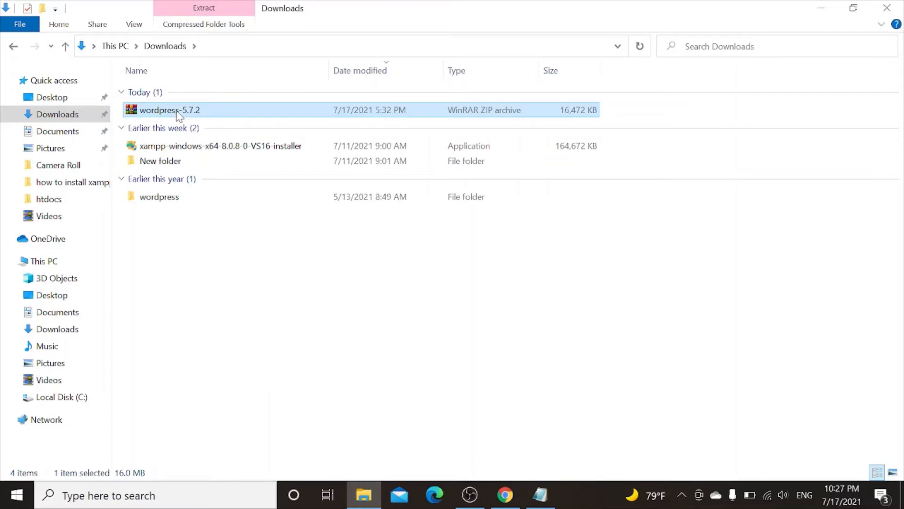
pyautogui.press('Delete')
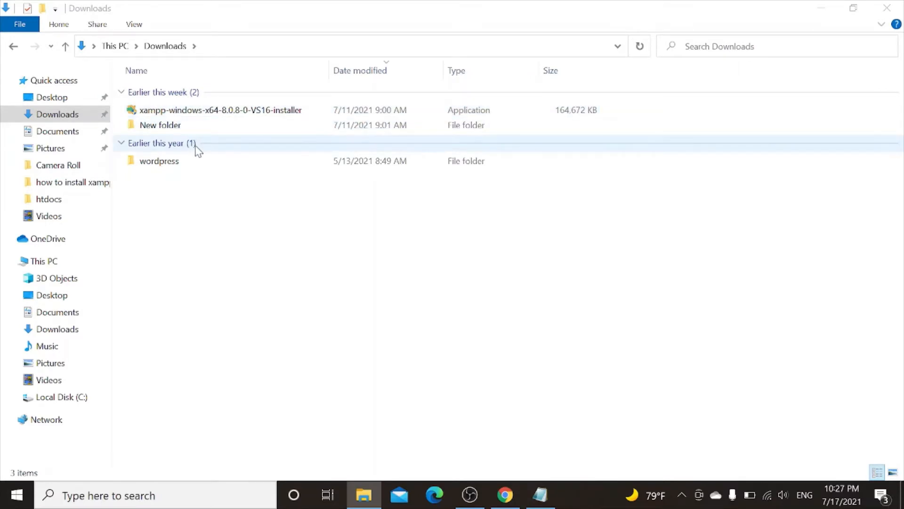
pyautogui.doubleClick(168, 166)
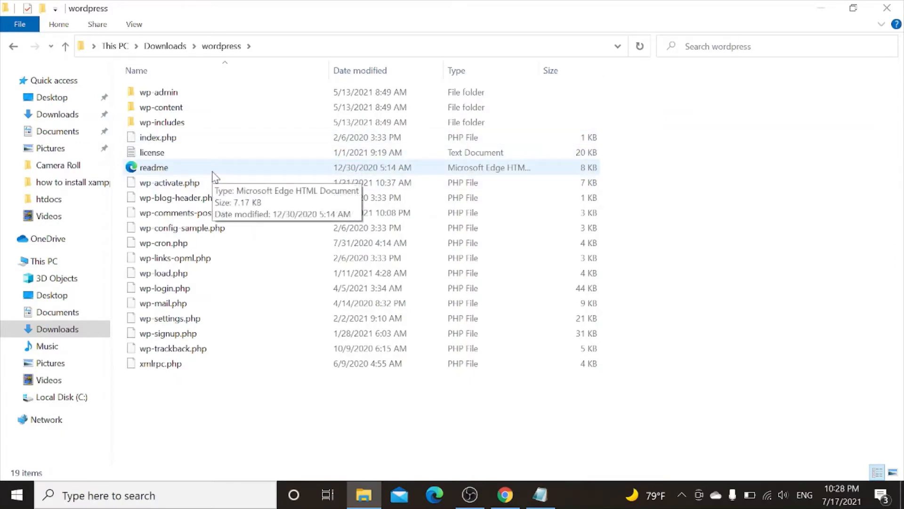
pyautogui.click(14, 47)
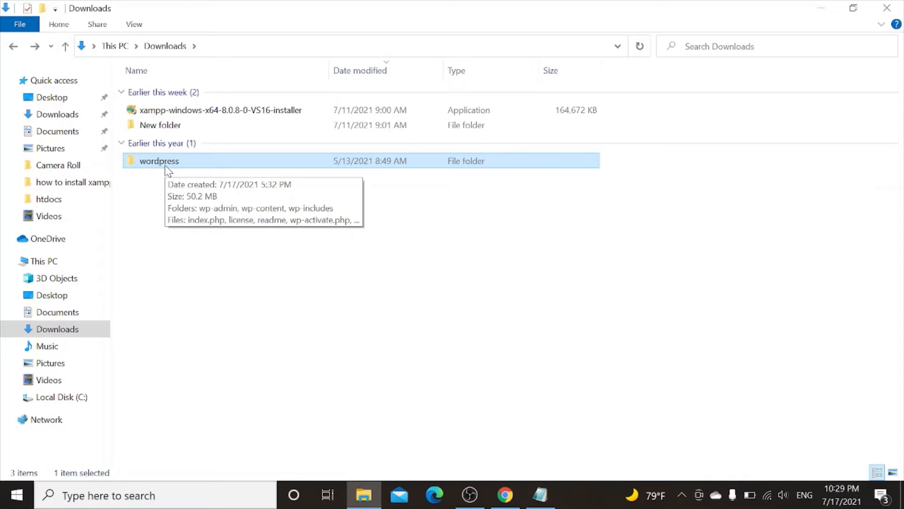
# - Restore the Downloads window and open a second Explorer window at C:\xampp\htdocs
pyautogui.click(854, 8)
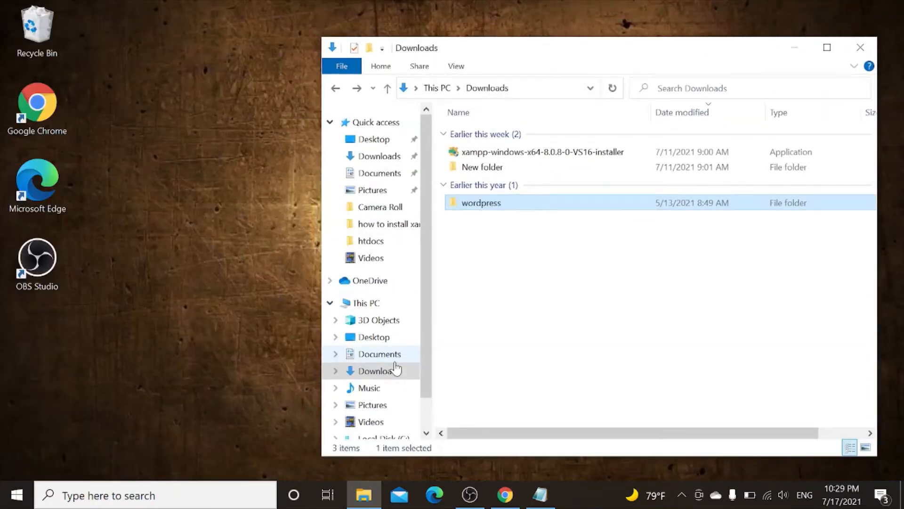
pyautogui.click(366, 496)
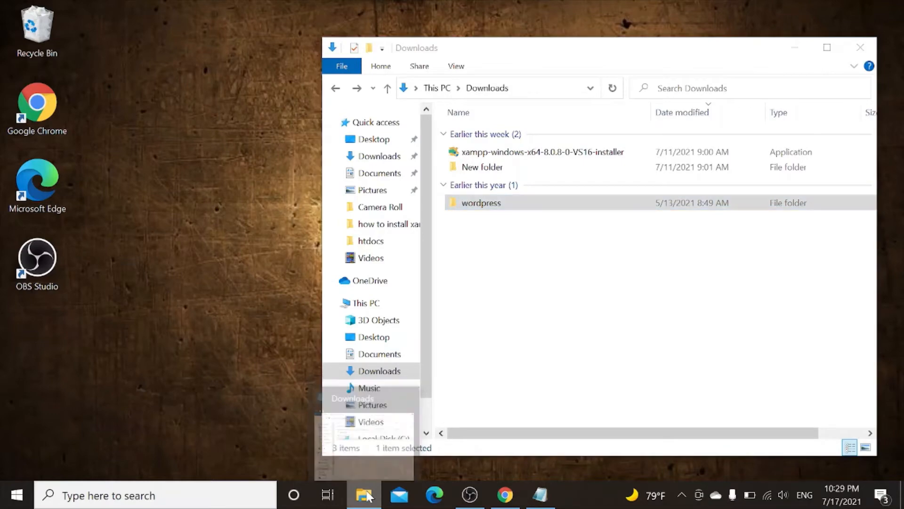
pyautogui.rightClick(366, 496)
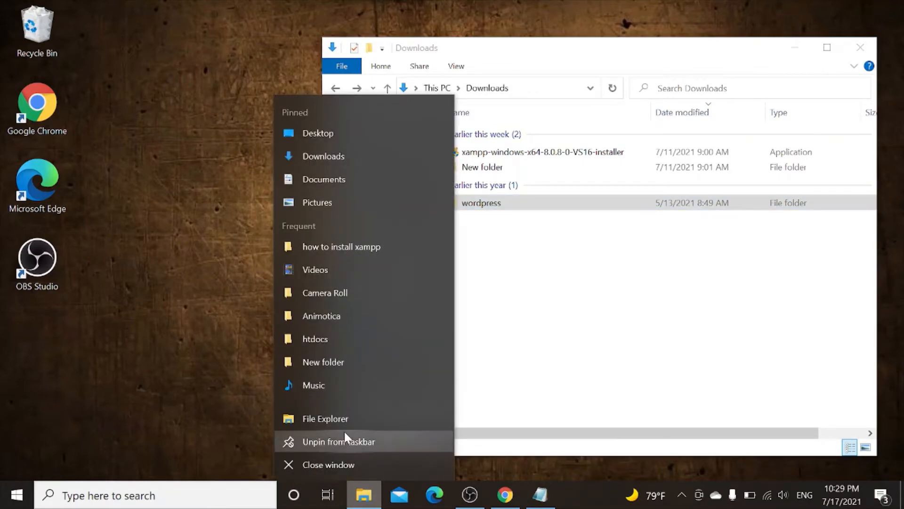
pyautogui.click(352, 420)
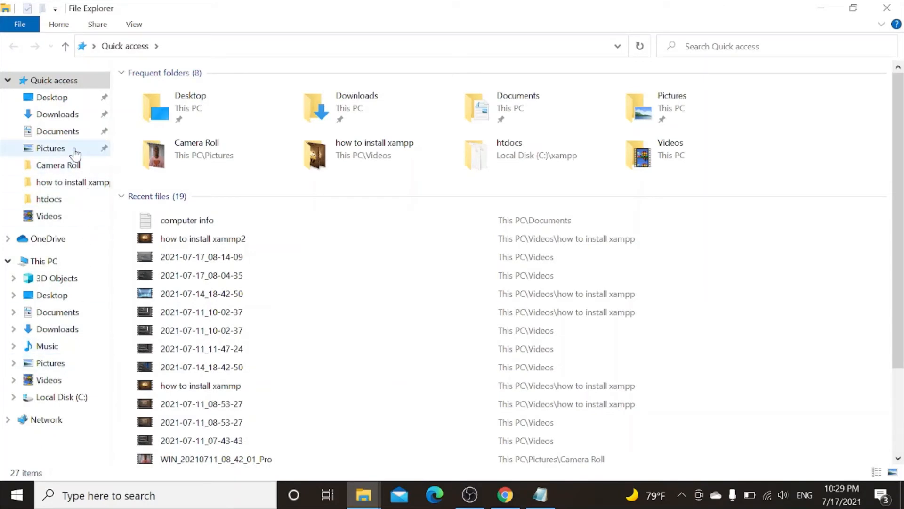
pyautogui.click(71, 398)
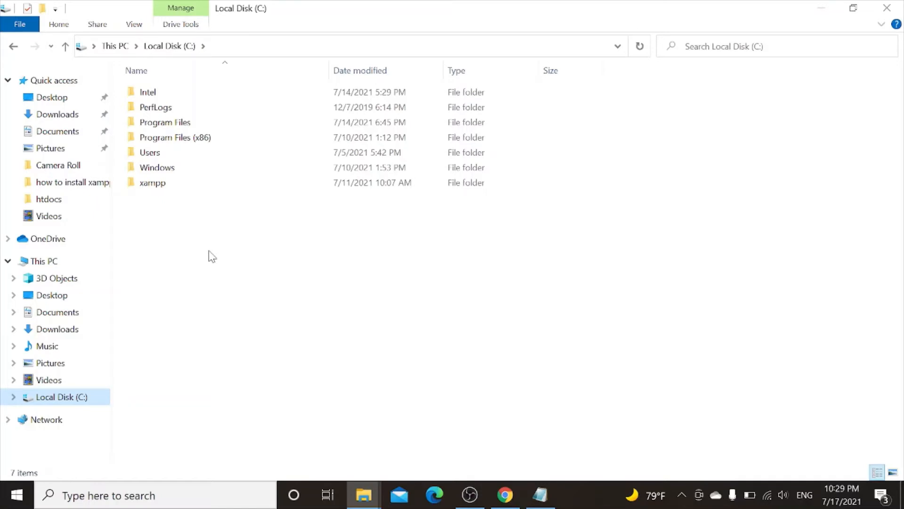
pyautogui.doubleClick(163, 188)
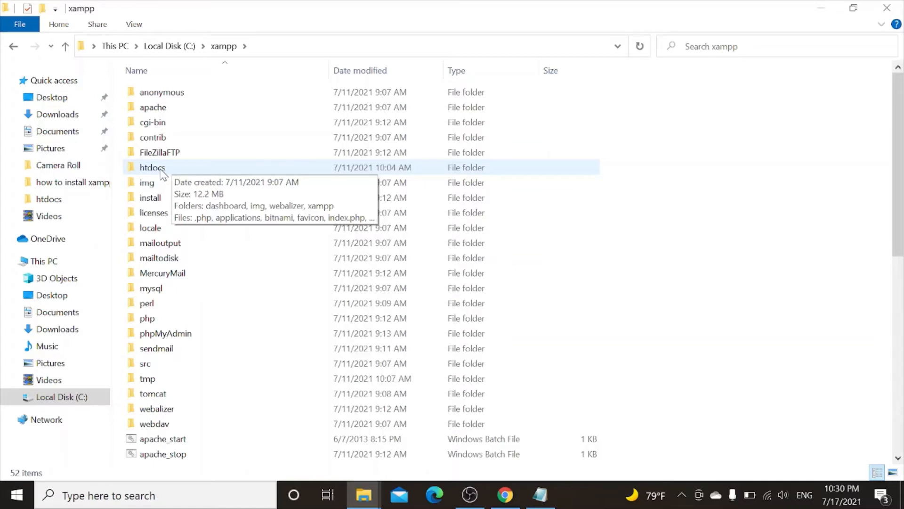
pyautogui.click(153, 171)
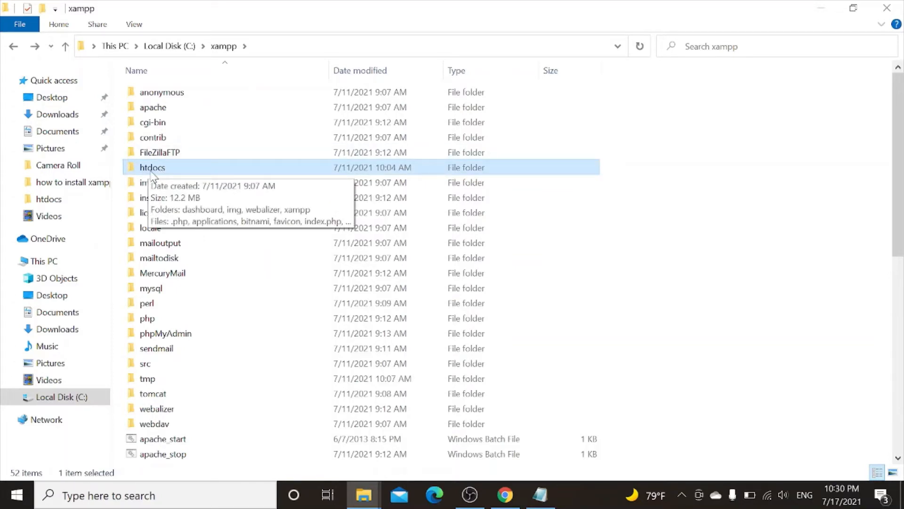
pyautogui.doubleClick(152, 170)
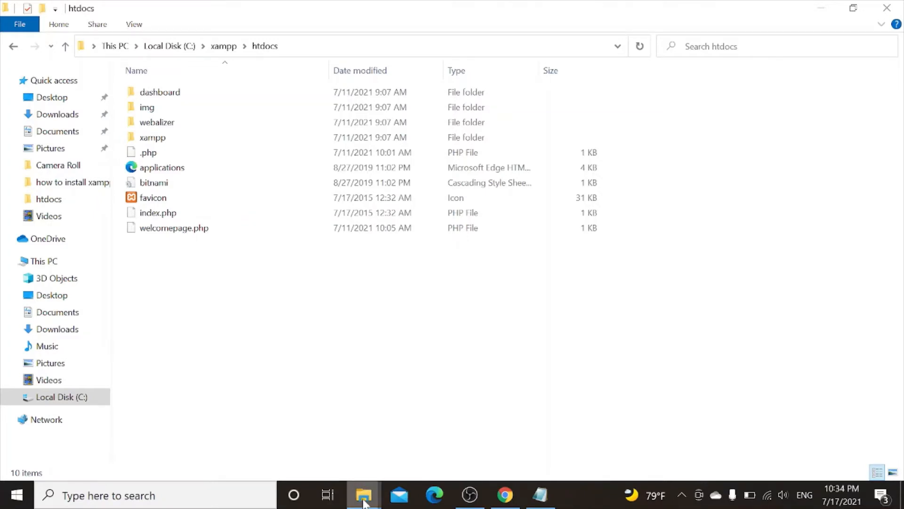
# - Drag the wordpress folder from the Downloads window into the htdocs window
pyautogui.moveTo(365, 497)
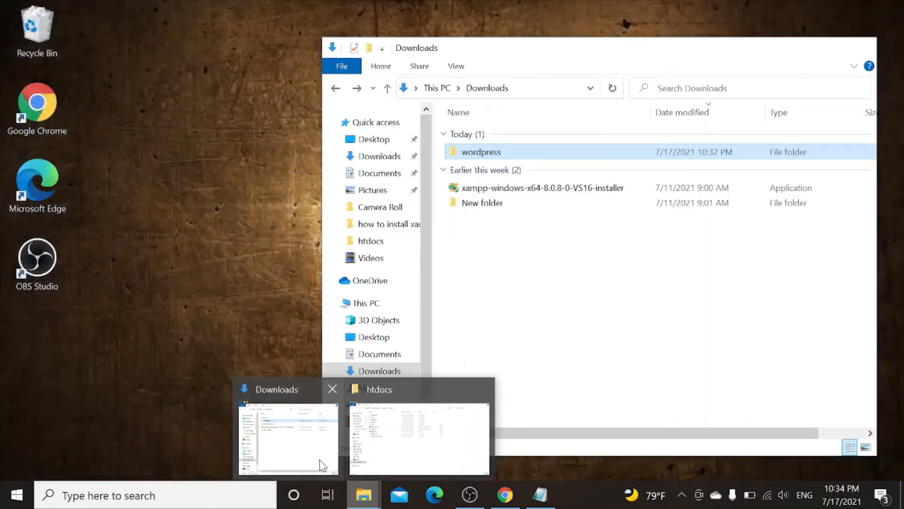
pyautogui.click(323, 465)
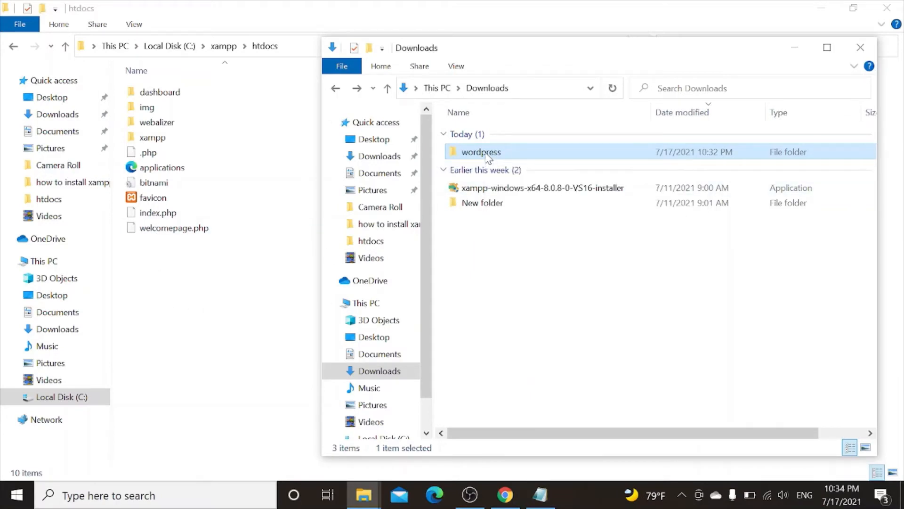
pyautogui.moveTo(485, 157); pyautogui.dragTo(171, 365)
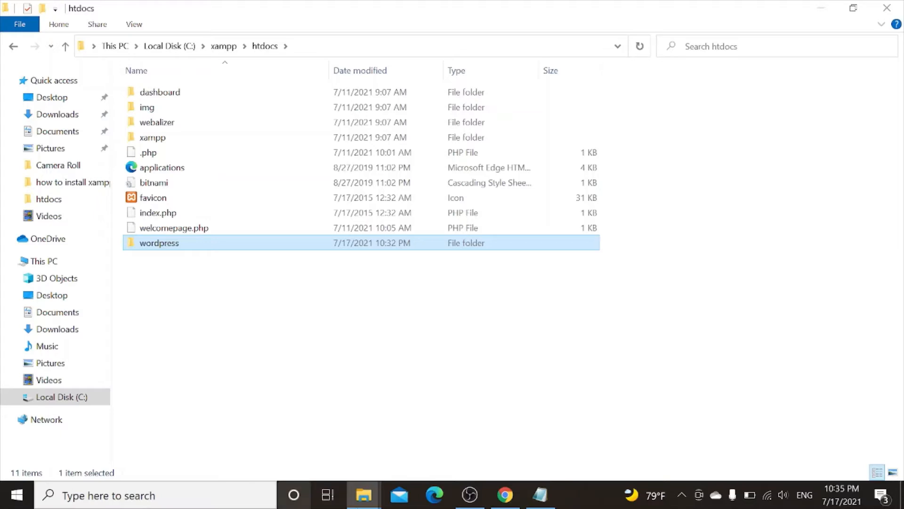
# - Search for 'xa' in Windows Search and launch XAMPP Control Panel v3.3.0
pyautogui.moveTo(503, 503)
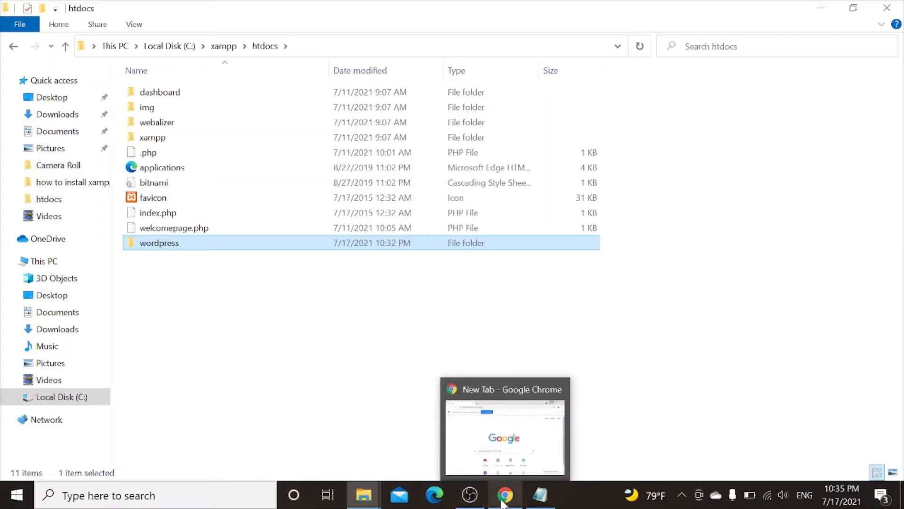
pyautogui.click(204, 499)
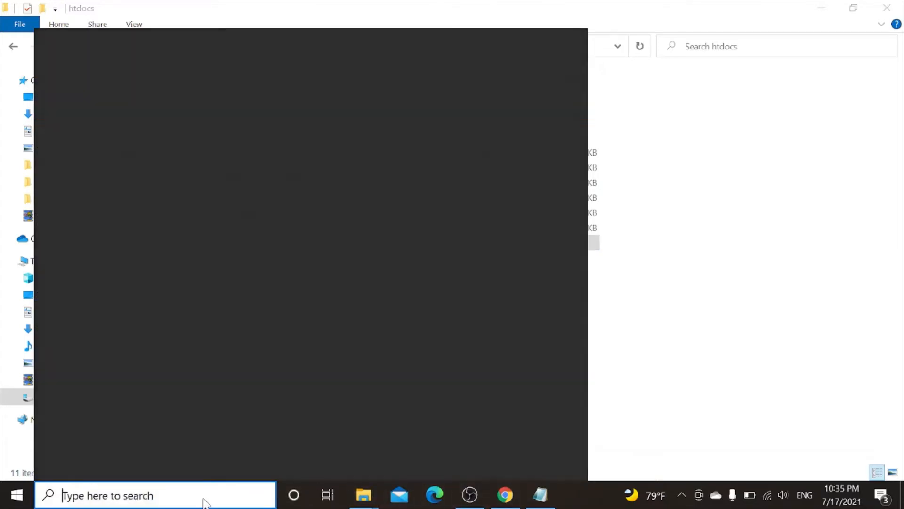
pyautogui.write('xa')
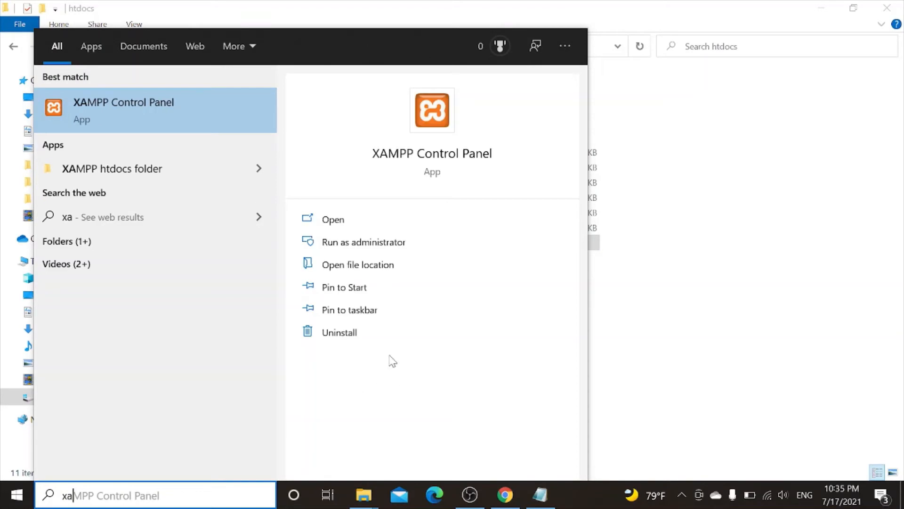
pyautogui.click(432, 154)
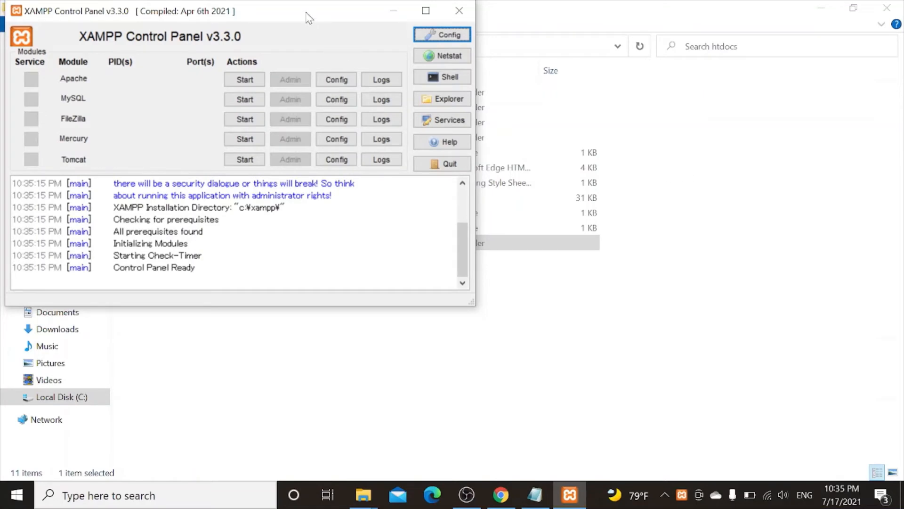
# - Start the Apache (ports 80, 443) and MySQL (port 3306) modules
pyautogui.moveTo(307, 13); pyautogui.dragTo(311, 12)
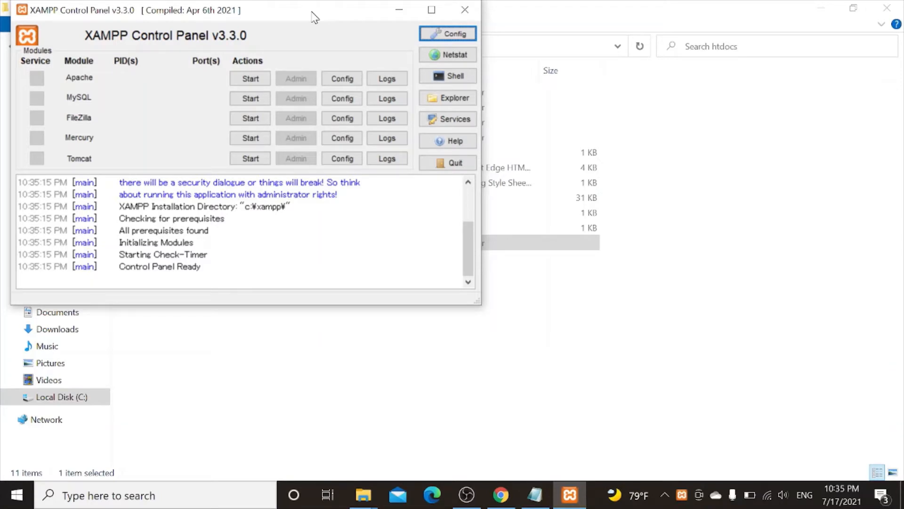
pyautogui.moveTo(311, 13); pyautogui.dragTo(313, 14)
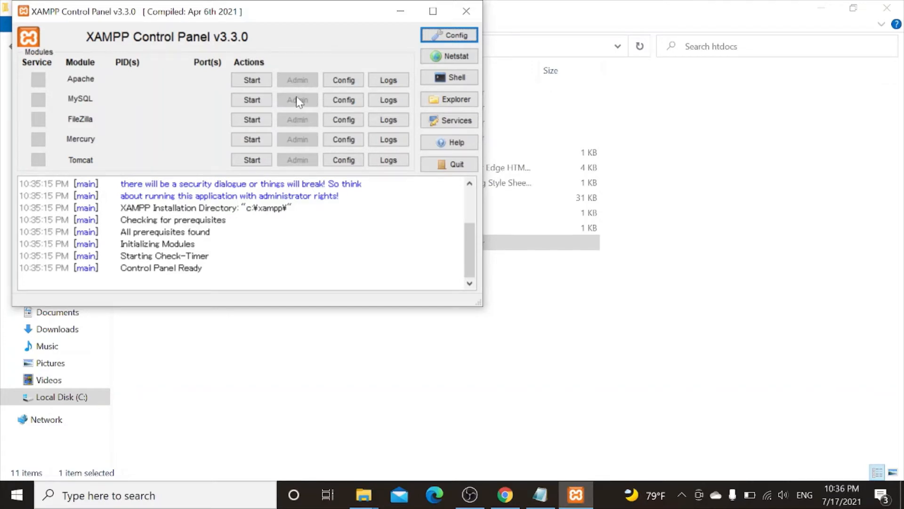
pyautogui.click(263, 84)
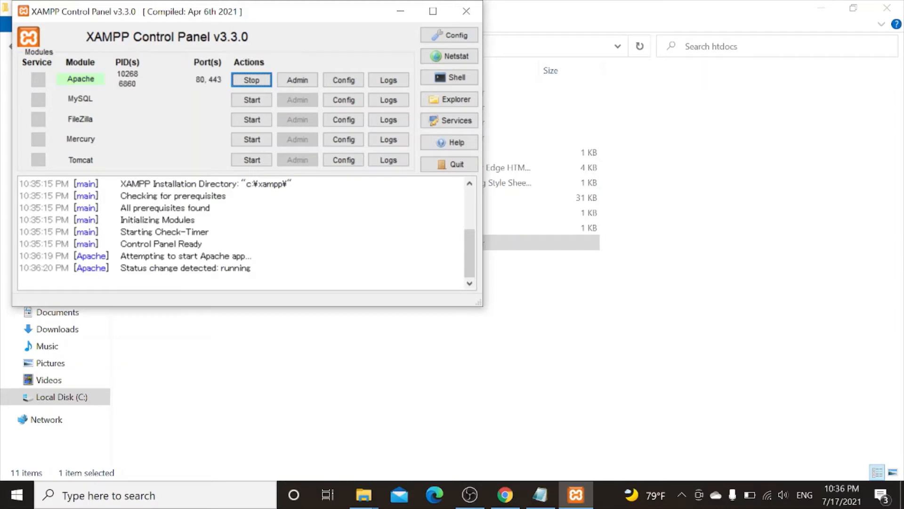
pyautogui.click(251, 100)
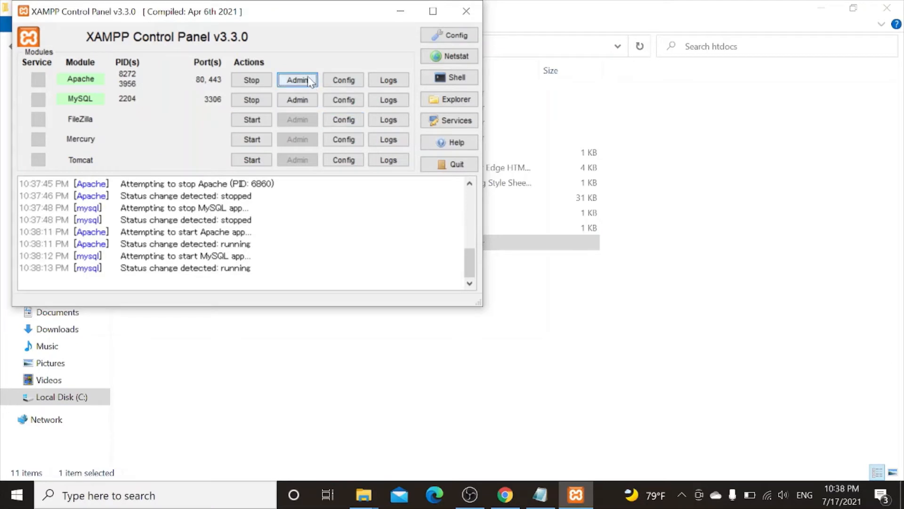
pyautogui.click(311, 79)
# - Open Apache's Admin dashboard in Edge, then change the address to localhost/wordpress and load it
pyautogui.click(307, 86)
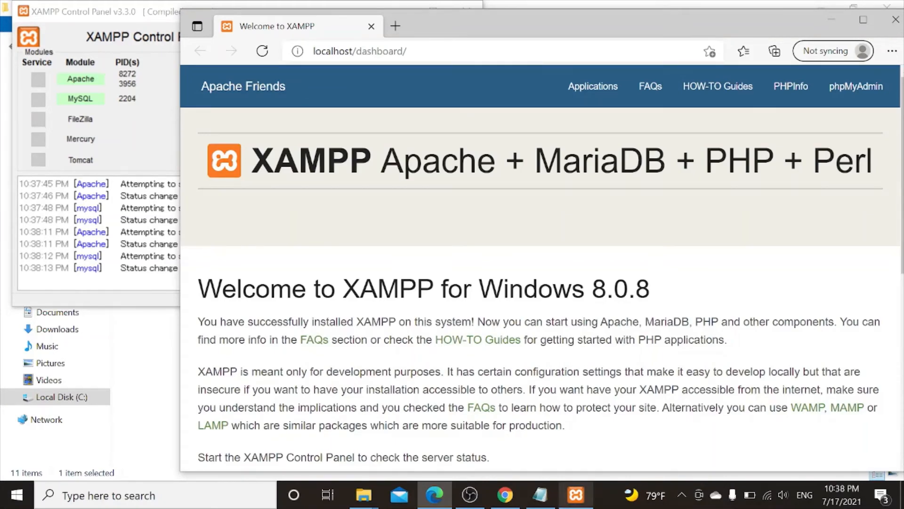
pyautogui.hotkey('ctrl', 'l')
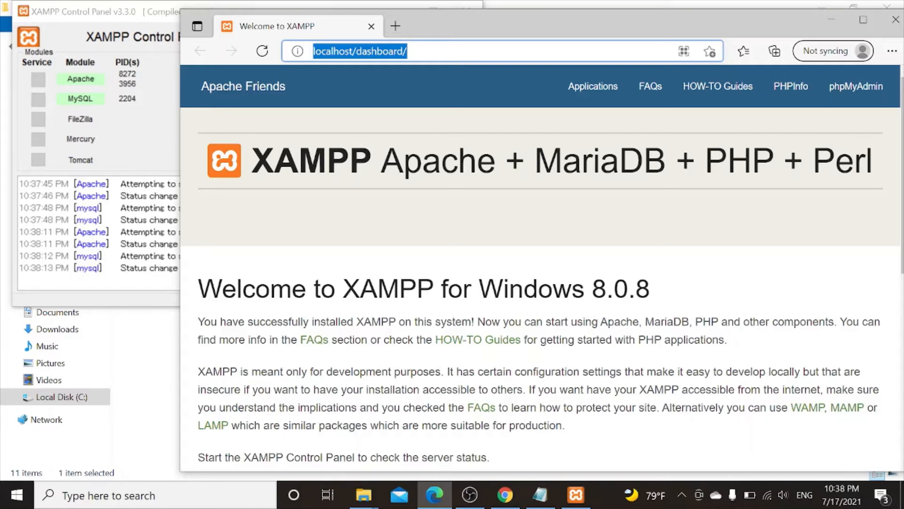
pyautogui.click(408, 51)
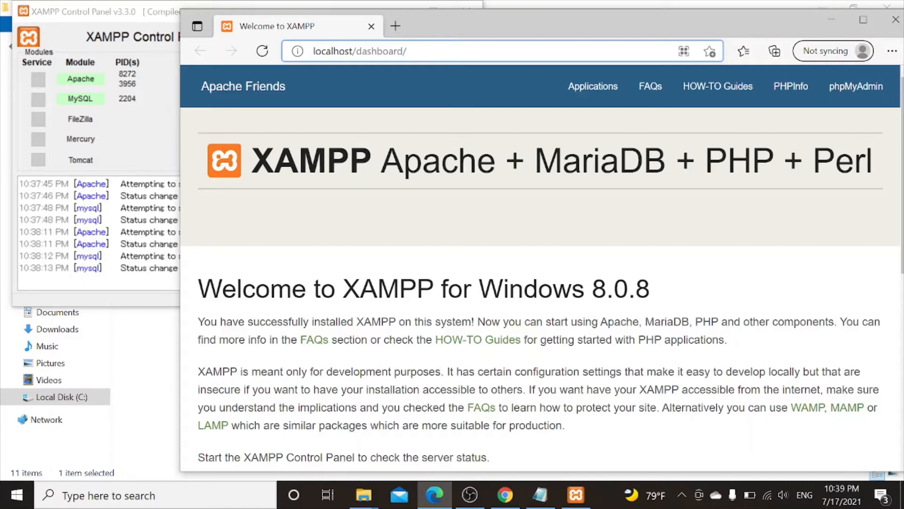
pyautogui.press('BackSpace')
pyautogui.press('BackSpace')
pyautogui.press('BackSpace')
pyautogui.press('BackSpace')
pyautogui.press('BackSpace')
pyautogui.press('BackSpace')
pyautogui.press('BackSpace')
pyautogui.press('BackSpace')
pyautogui.press('BackSpace')
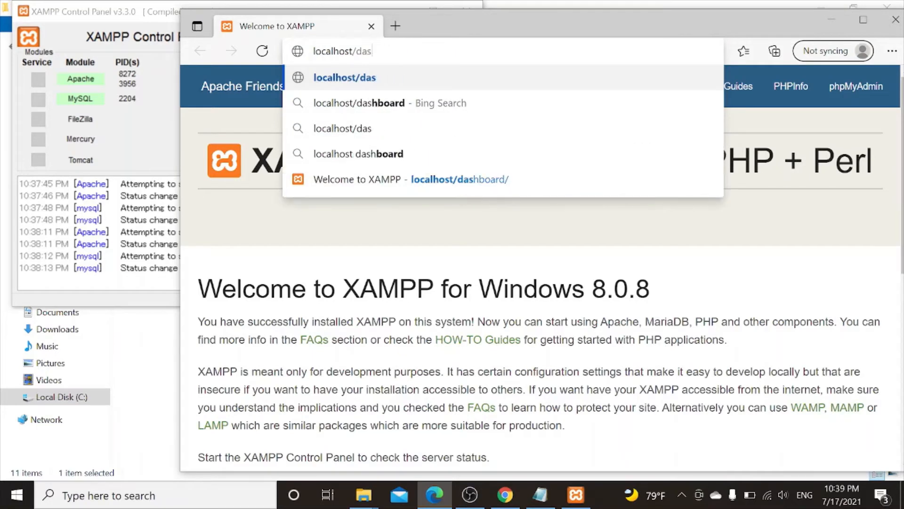
pyautogui.press('BackSpace')
pyautogui.write('w')
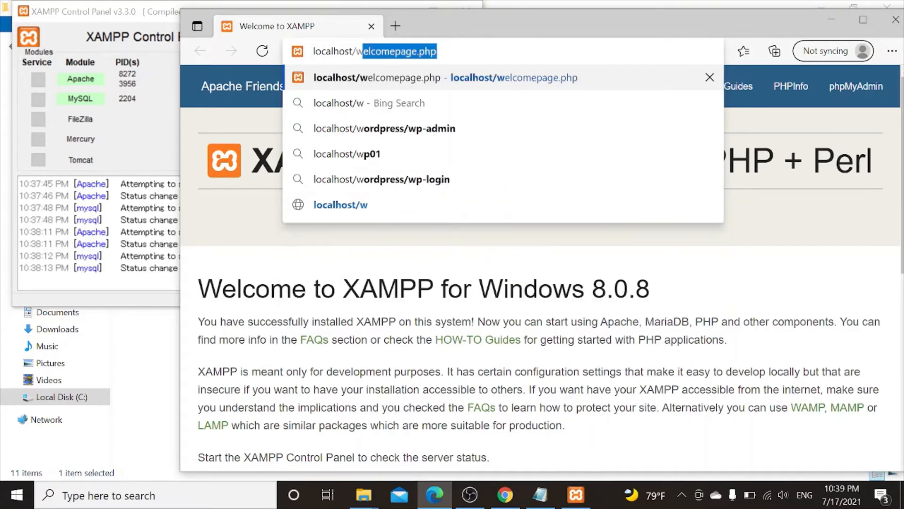
pyautogui.write('ore')
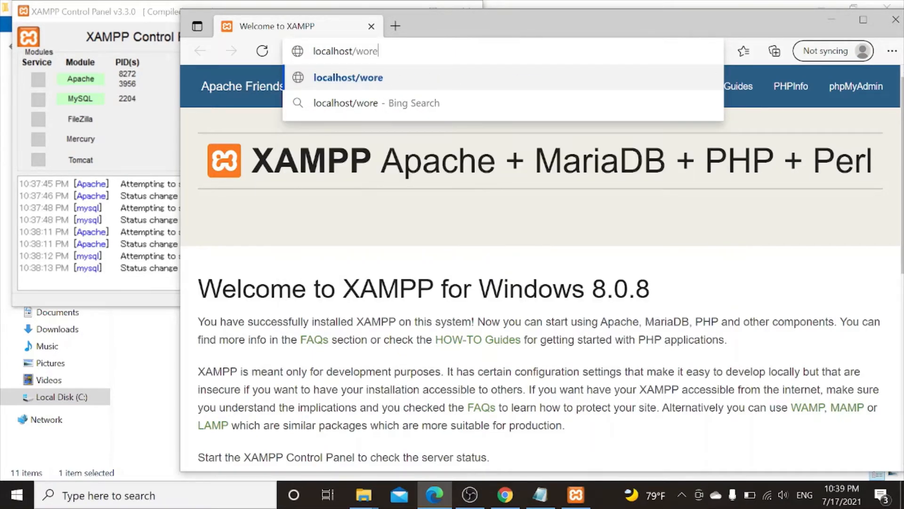
pyautogui.press('BackSpace')
pyautogui.write('d')
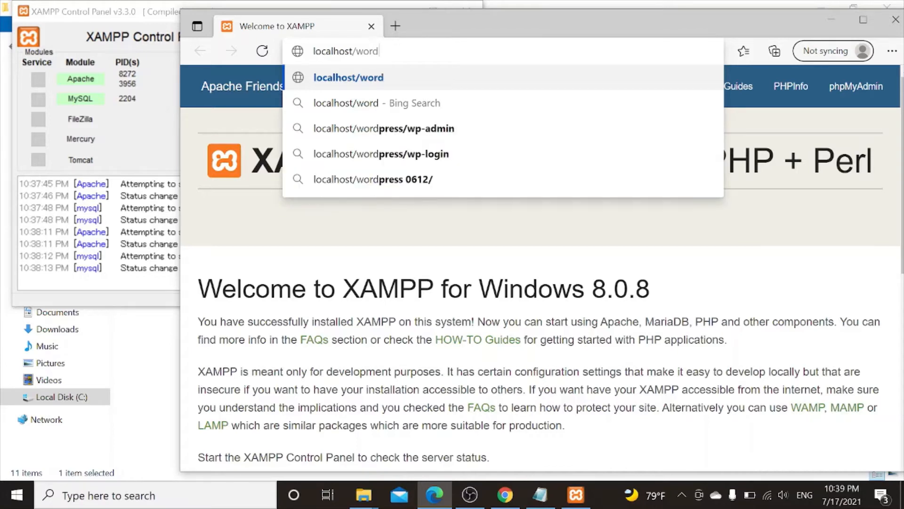
pyautogui.write('press')
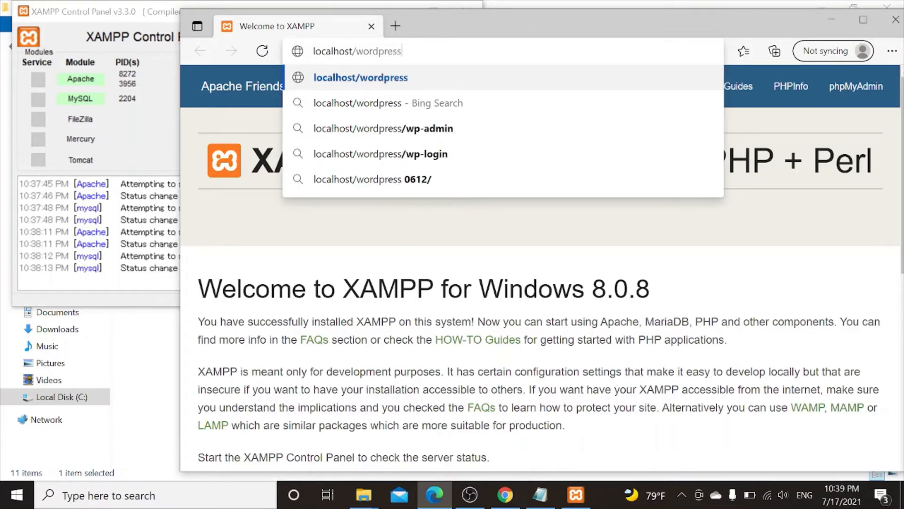
pyautogui.press('Return')
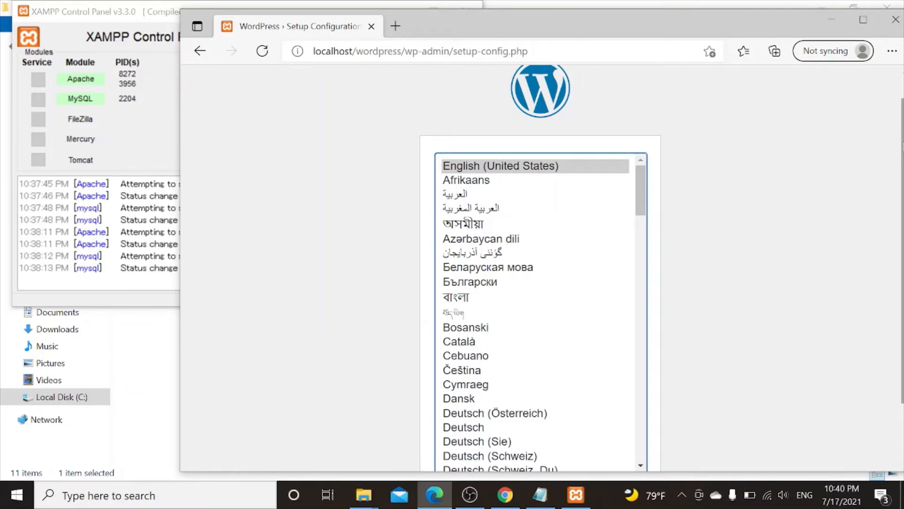
# - Scroll down setup-config.php to view the installation language list
pyautogui.scroll(-2, 900, 146)
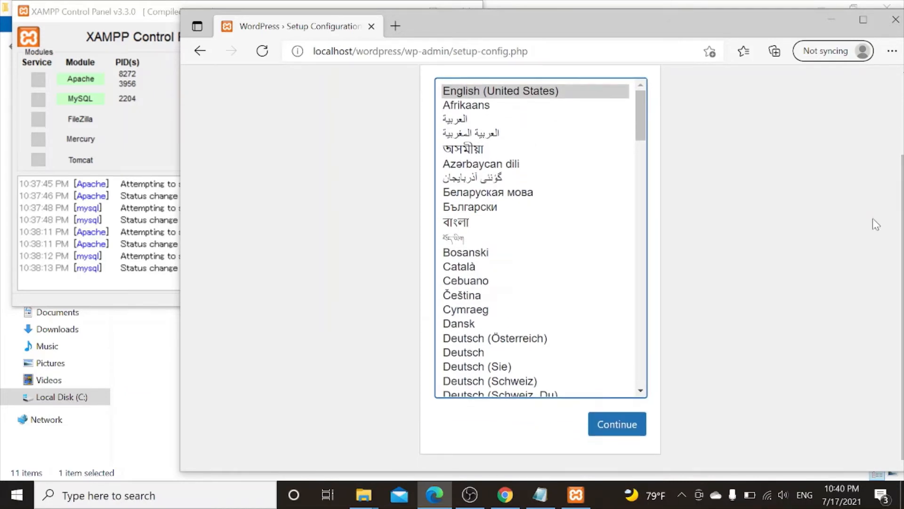
# - Continue with English (United States) and pass the welcome page with "Let's go!"
pyautogui.click(629, 423)
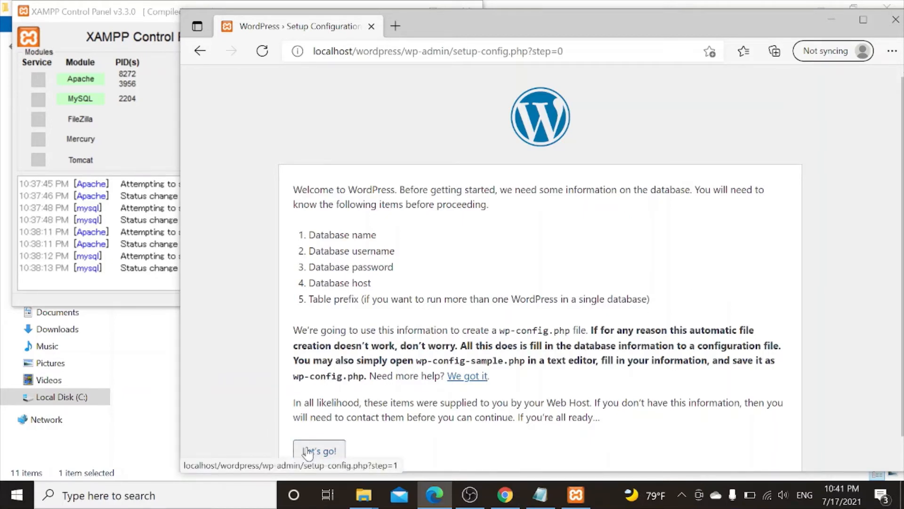
pyautogui.click(308, 451)
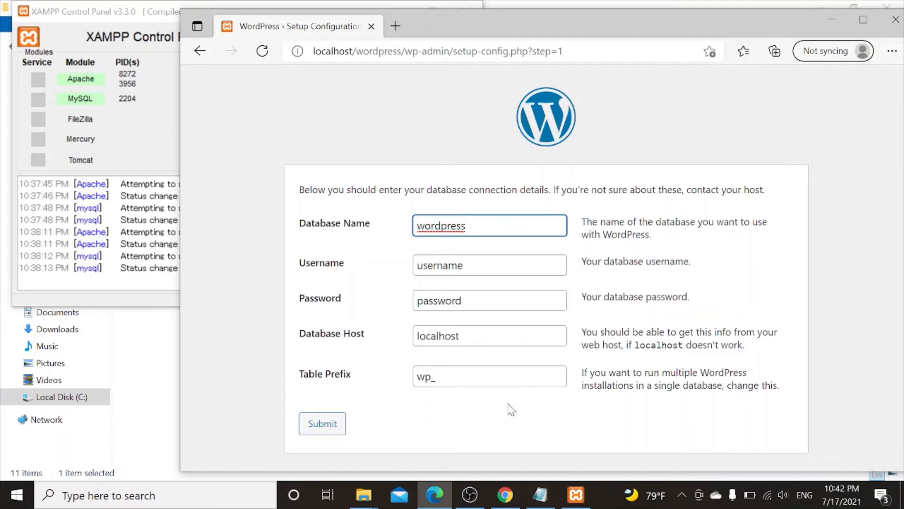
# - Stop and restart Apache and MySQL in XAMPP, then launch phpMyAdmin from MySQL's Admin button
pyautogui.click(574, 499)
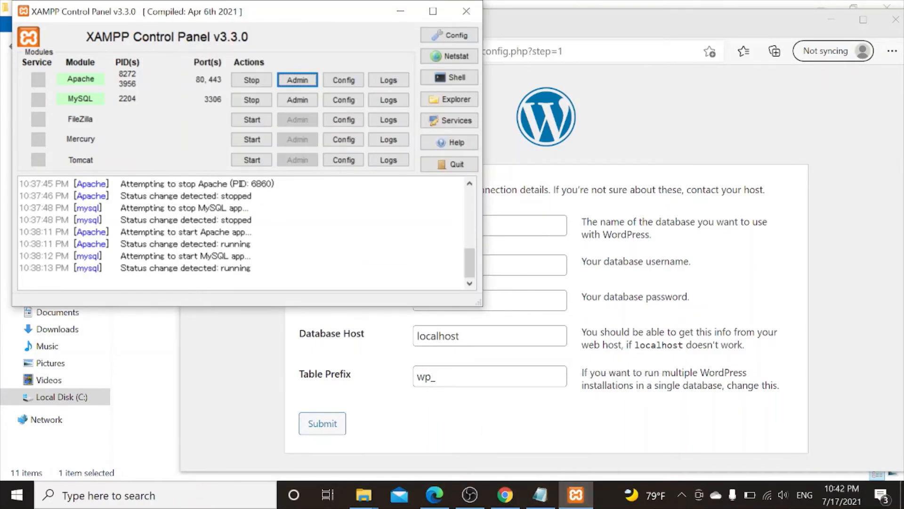
pyautogui.click(265, 84)
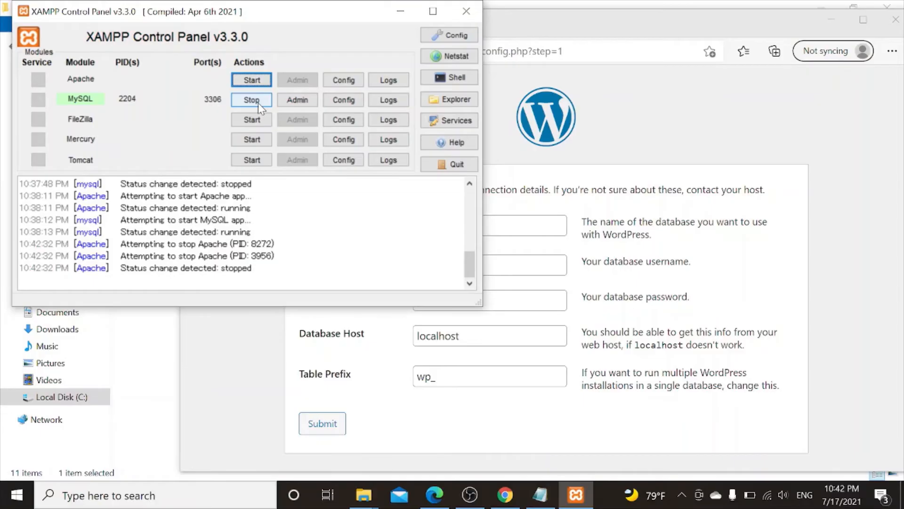
pyautogui.click(259, 103)
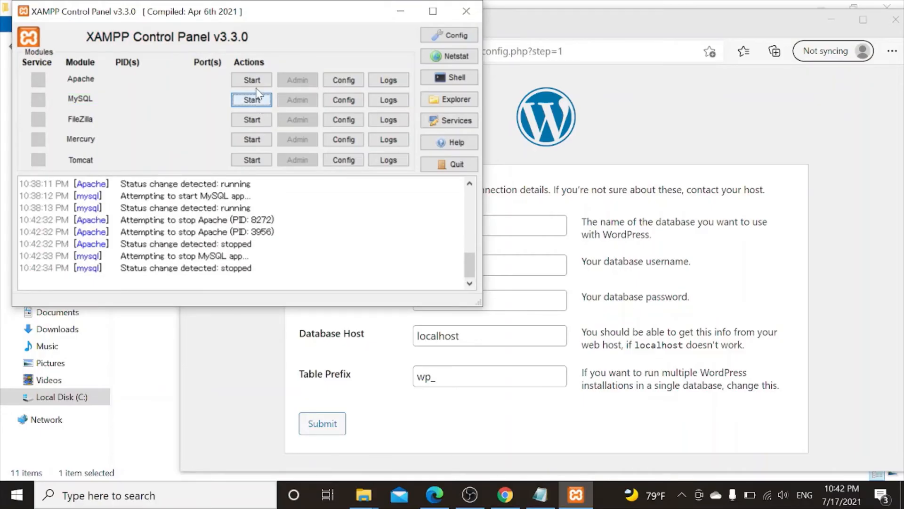
pyautogui.click(254, 81)
pyautogui.click(256, 100)
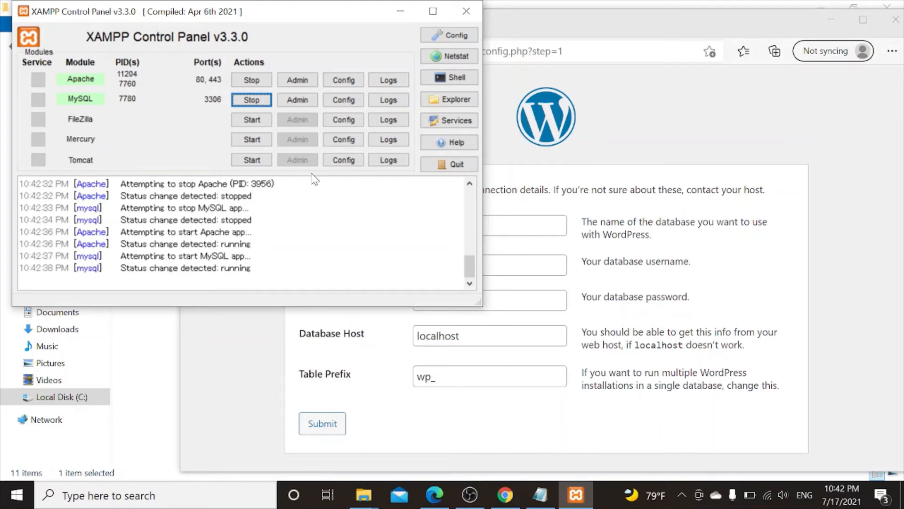
pyautogui.click(297, 106)
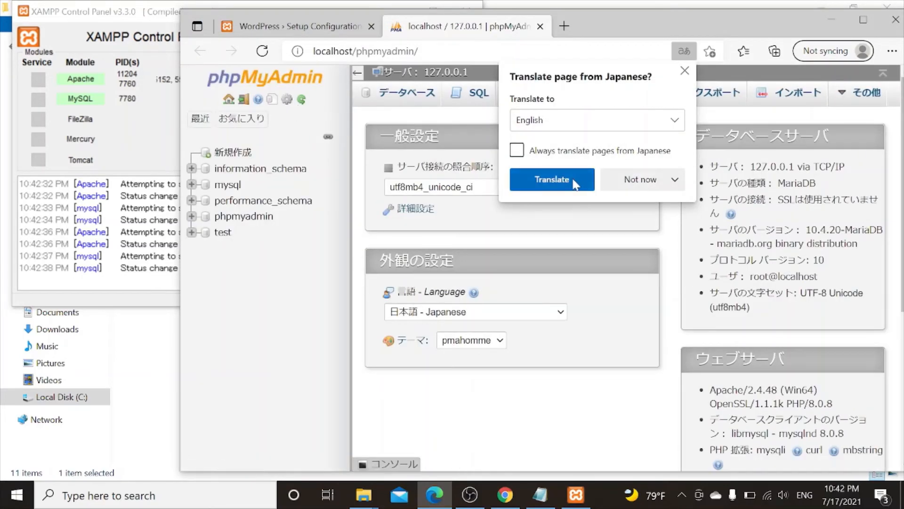
# - Translate the Japanese phpMyAdmin page into English and go to the New database page
pyautogui.click(573, 182)
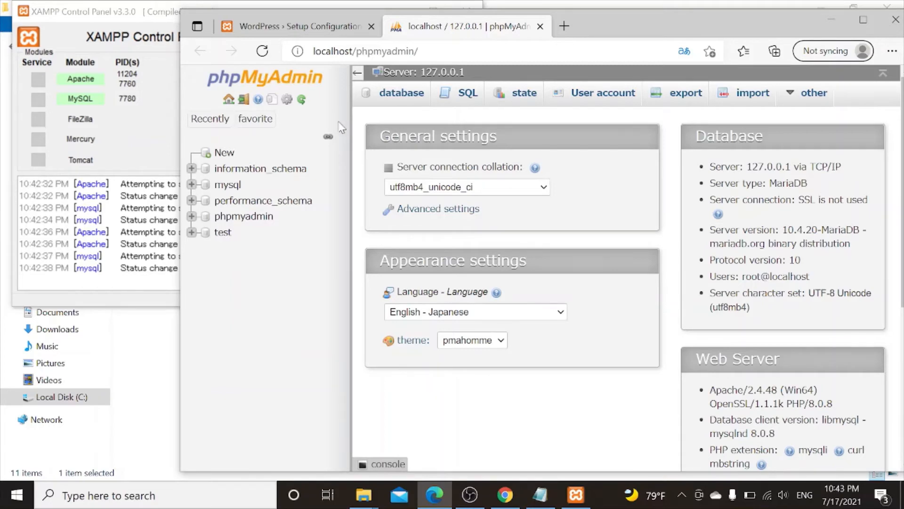
pyautogui.click(225, 153)
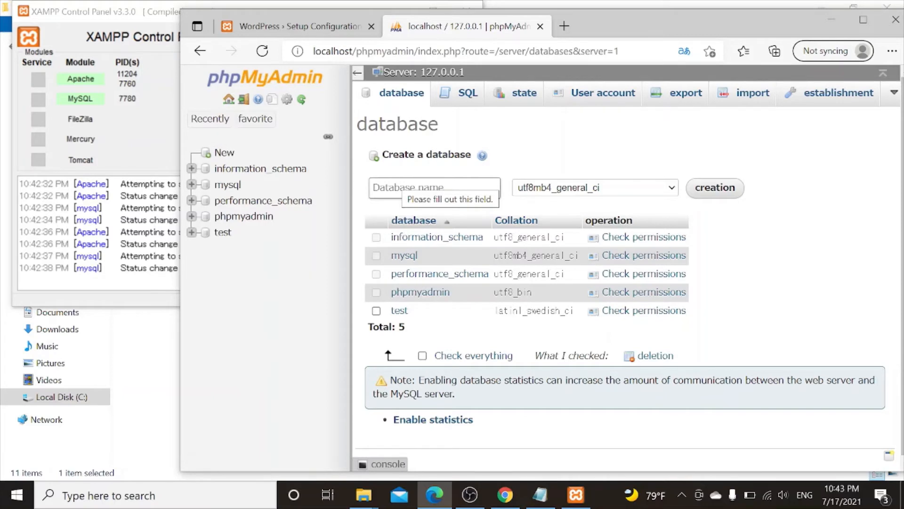
# - Create a database named 'wordpress' with utf8mb4_general_ci collation
pyautogui.click(400, 187)
pyautogui.write('w')
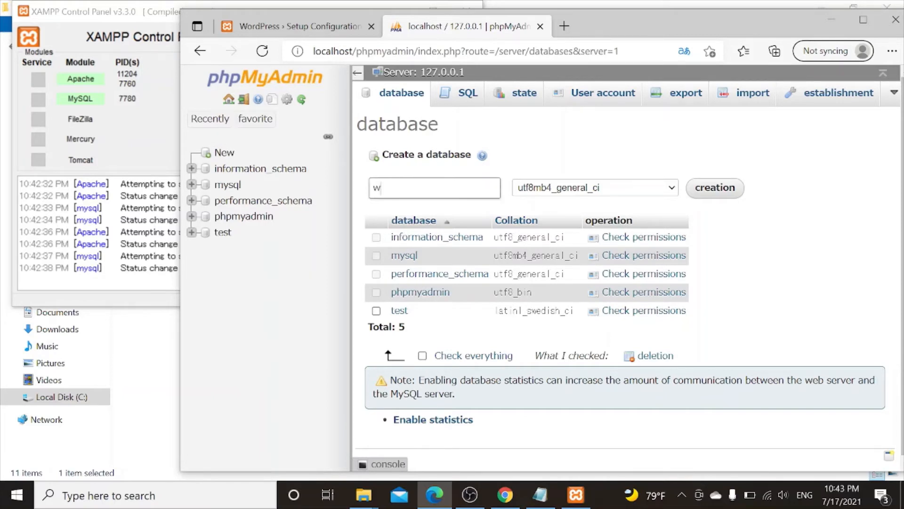
pyautogui.write('ordpress')
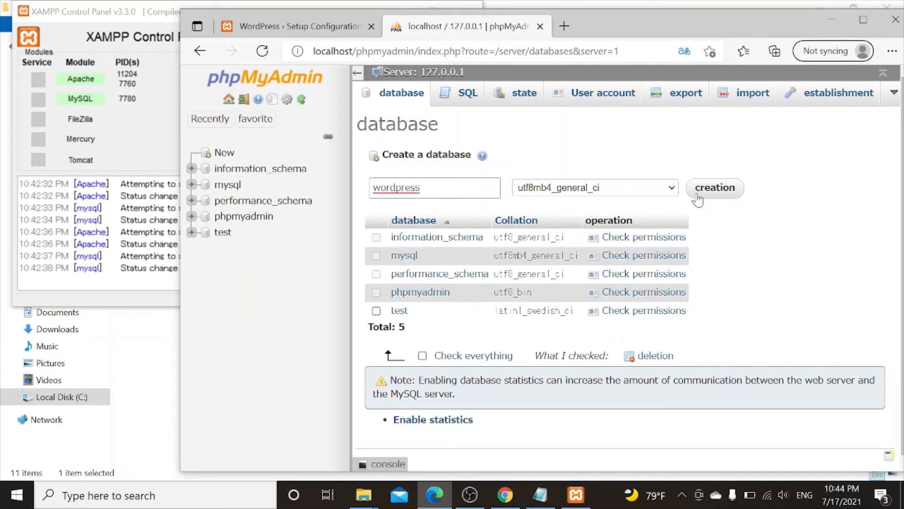
pyautogui.click(723, 200)
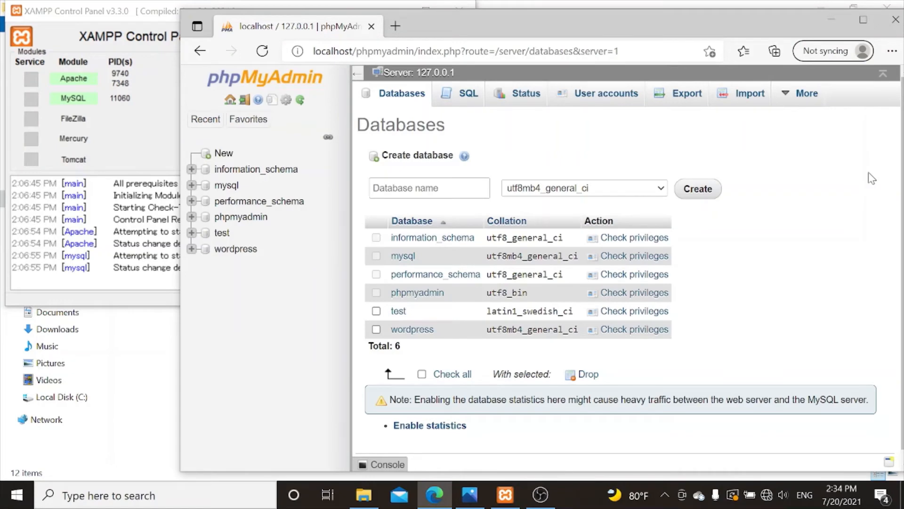
# - Maximize the Edge window showing phpMyAdmin
pyautogui.click(864, 21)
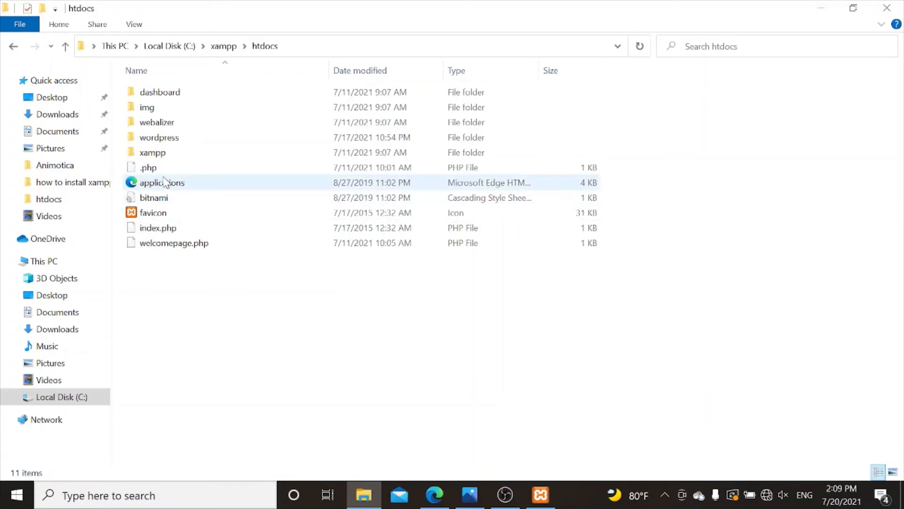
# - Create a new folder in htdocs, keeping the default name 'New folder'
pyautogui.rightClick(201, 140)
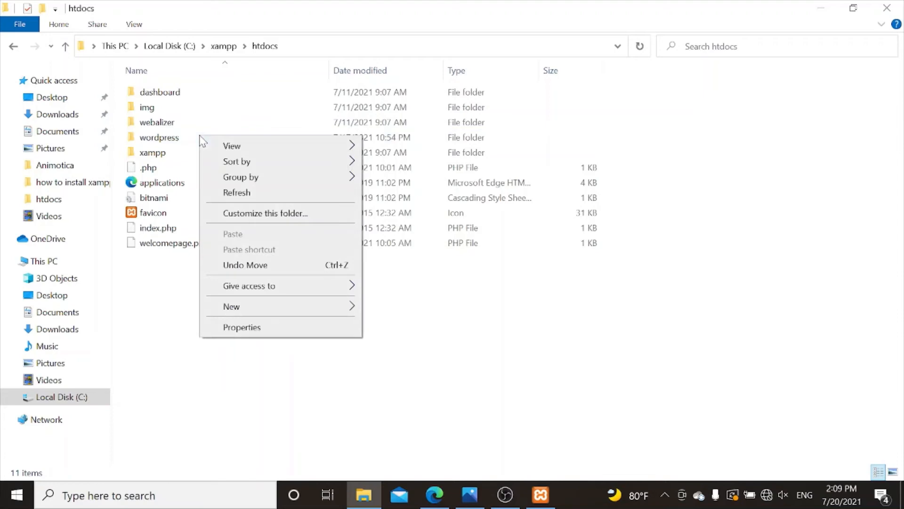
pyautogui.moveTo(240, 309)
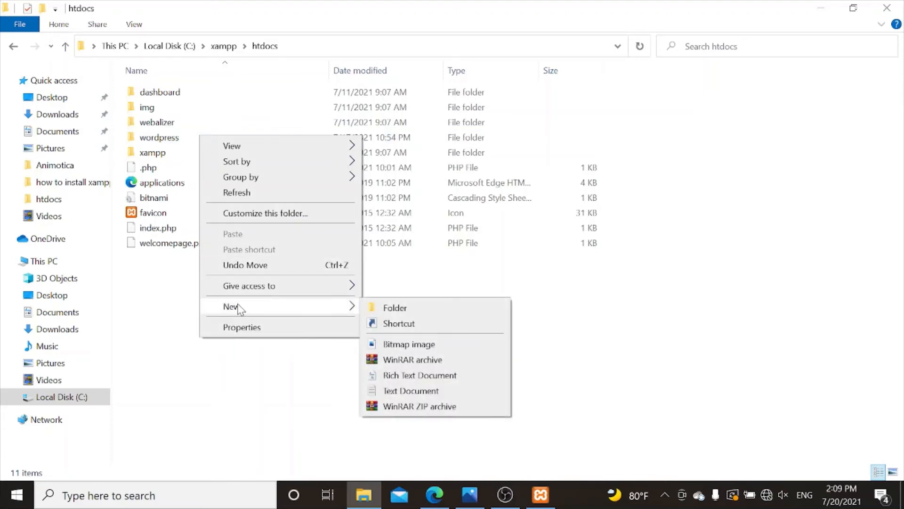
pyautogui.click(419, 309)
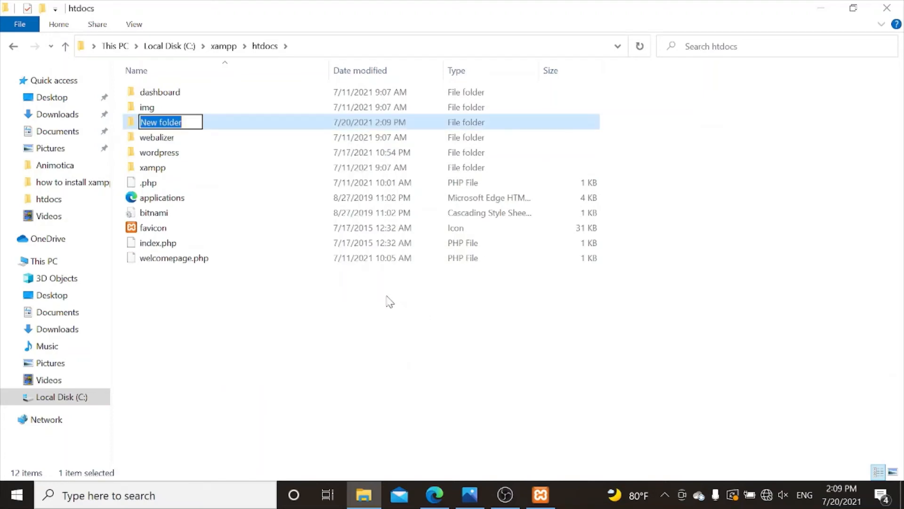
pyautogui.click(197, 153)
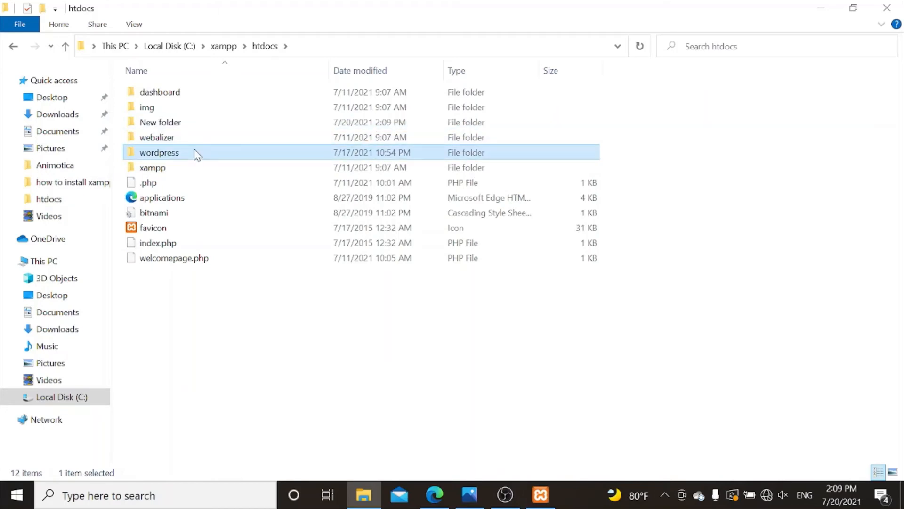
# - Rename the htdocs 'wordpress' folder to 'abc'
pyautogui.rightClick(197, 155)
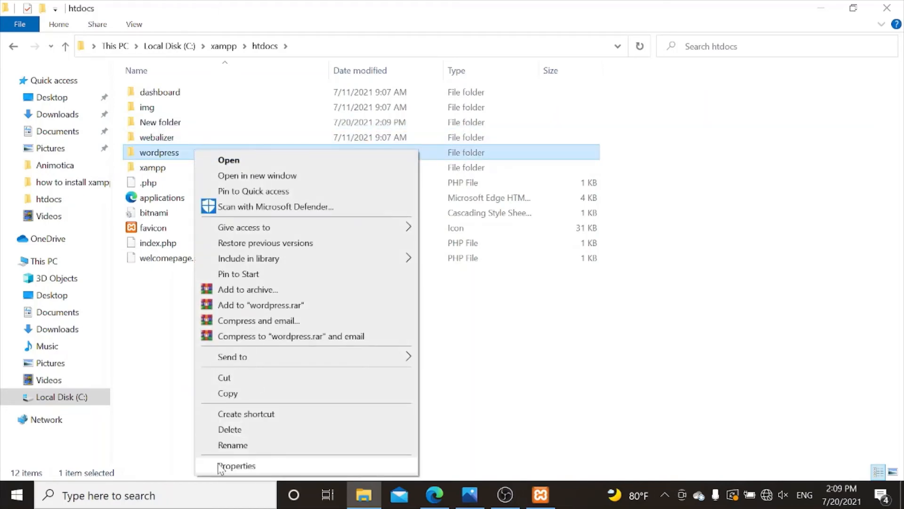
pyautogui.click(234, 444)
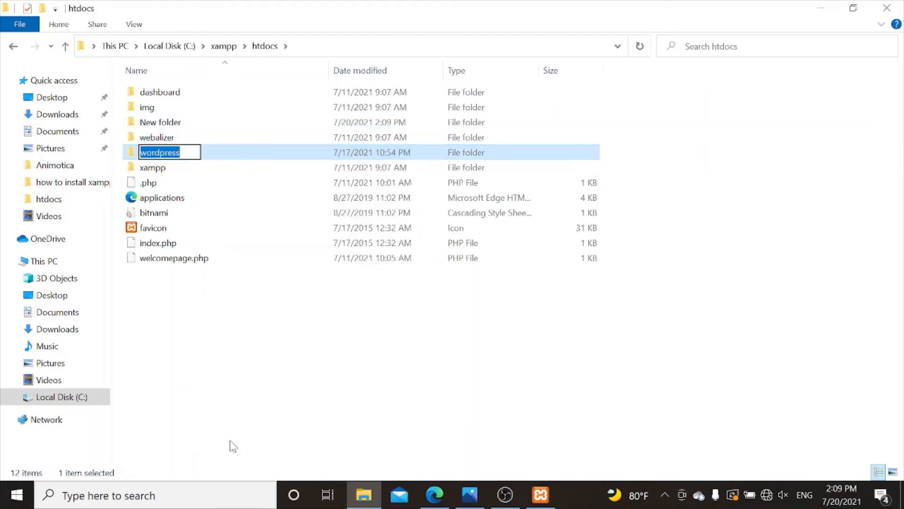
pyautogui.write('a')
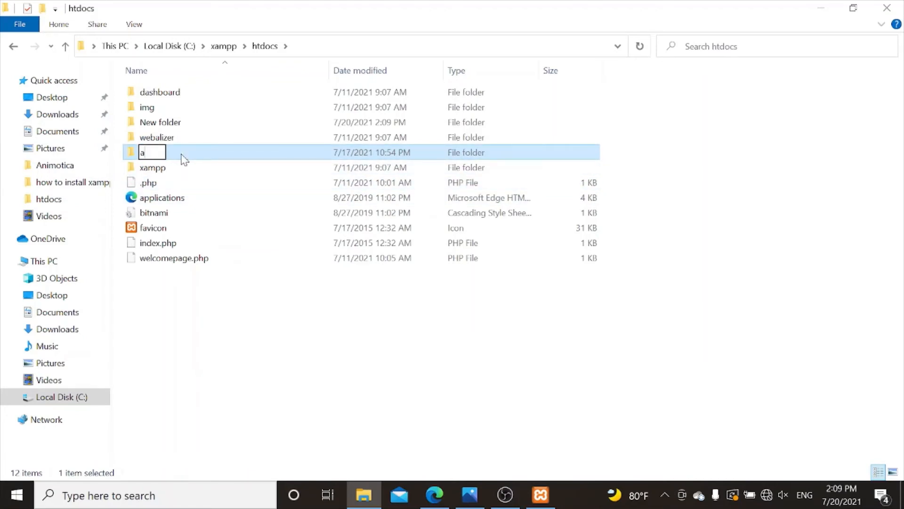
pyautogui.write('bc')
pyautogui.click(278, 366)
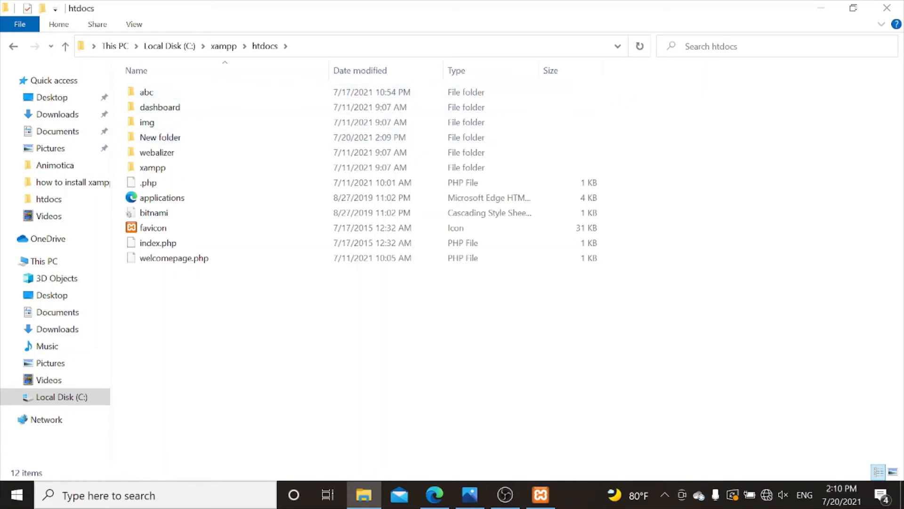
pyautogui.click(821, 8)
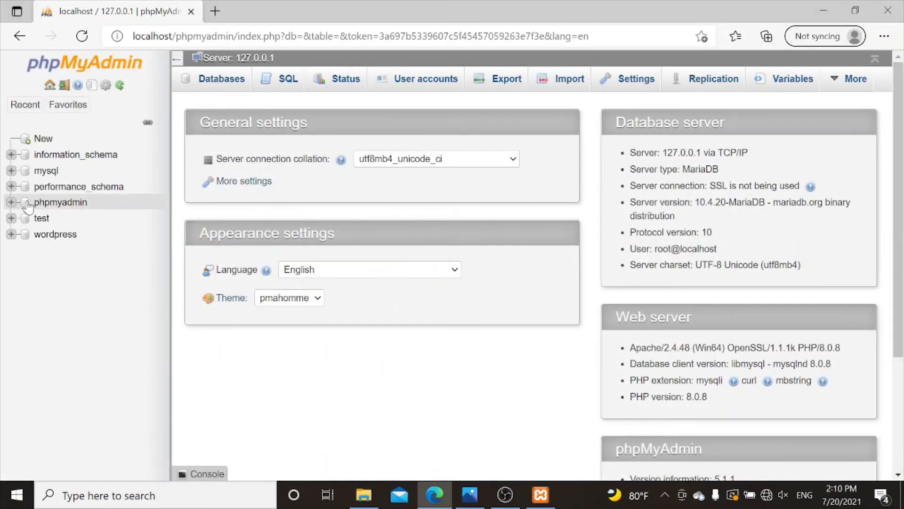
# - Create an empty database named 'abc' from the New page in phpMyAdmin
pyautogui.click(47, 139)
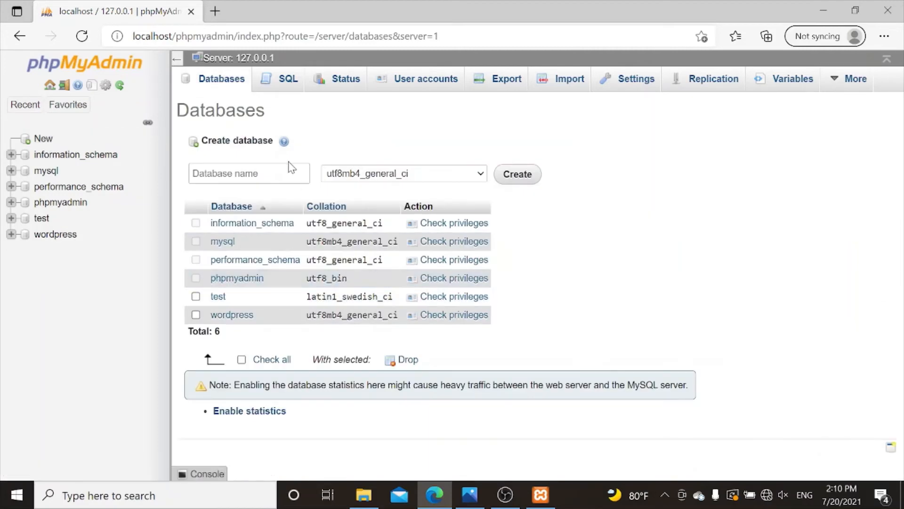
pyautogui.click(262, 172)
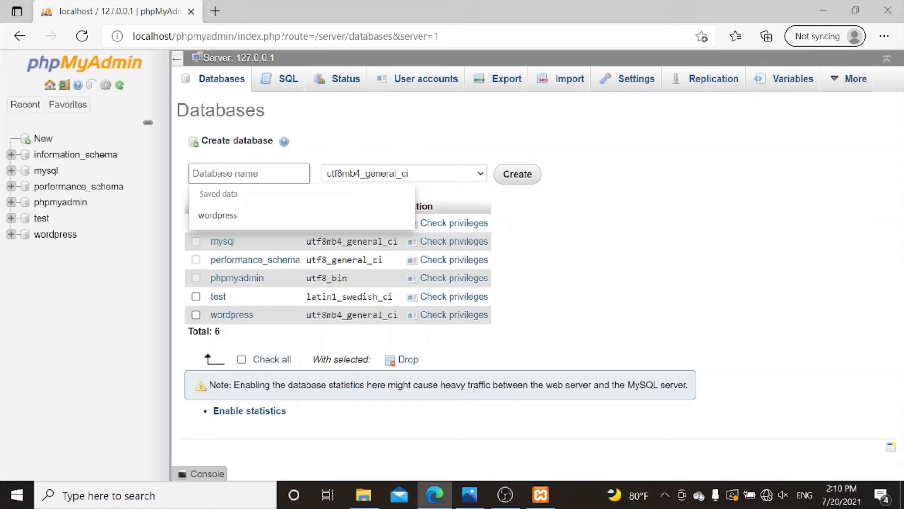
pyautogui.write('ab')
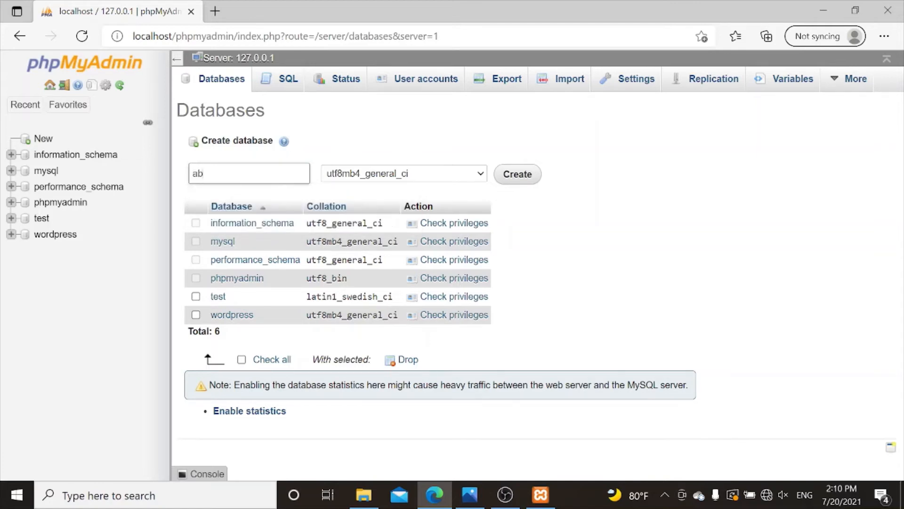
pyautogui.write('c')
pyautogui.click(526, 180)
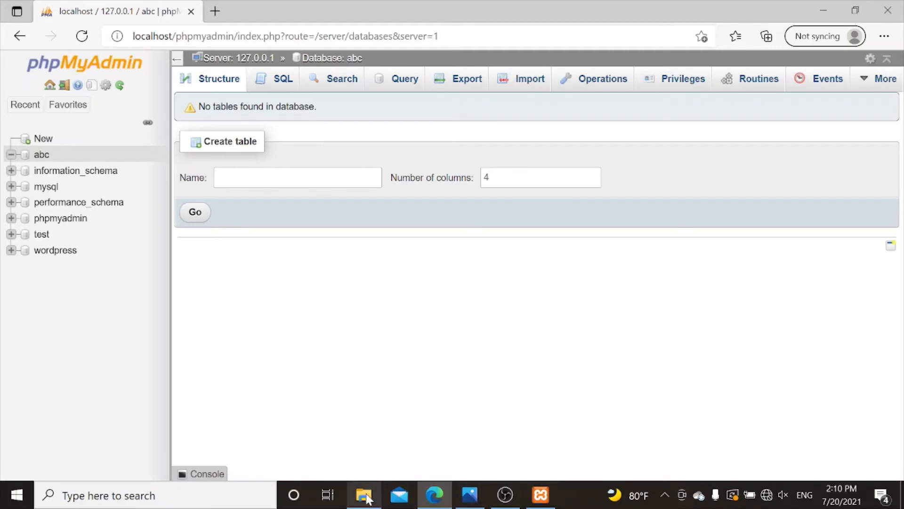
# - Rename the htdocs folder 'abc' back to 'wordpress'
pyautogui.moveTo(363, 493)
pyautogui.click(363, 461)
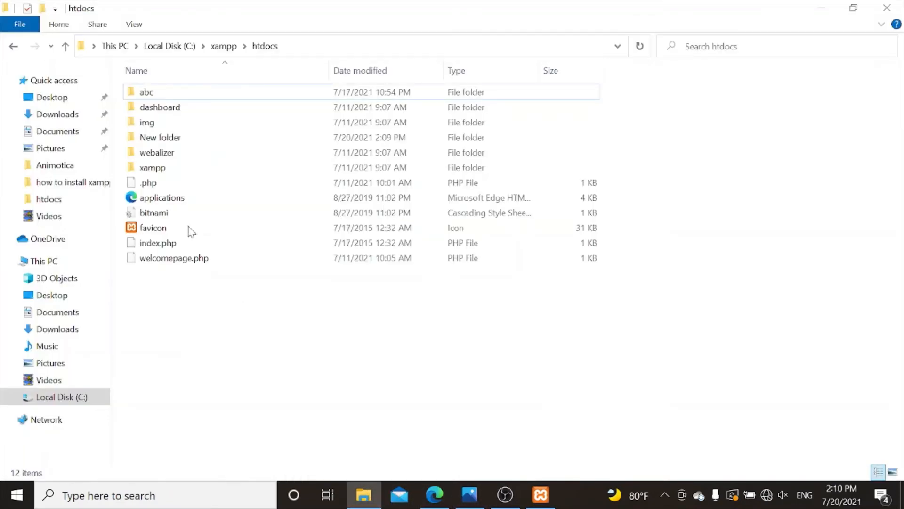
pyautogui.click(176, 155)
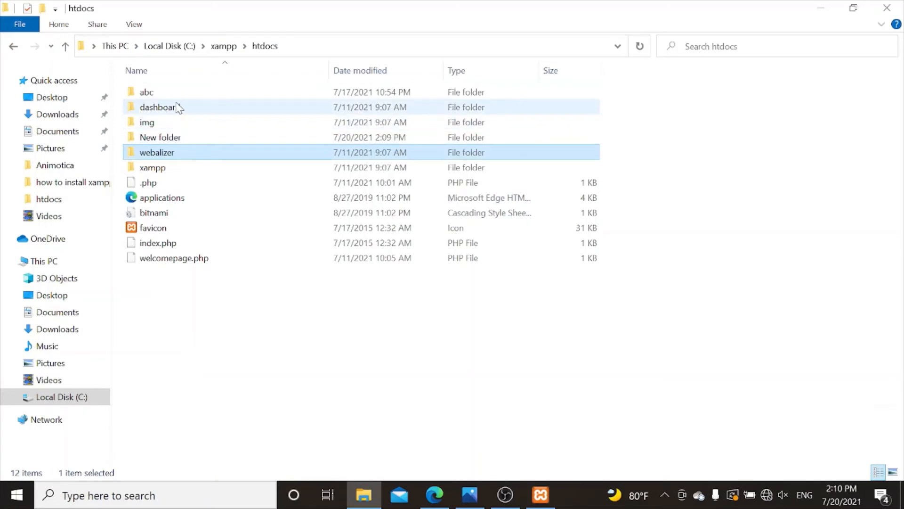
pyautogui.click(177, 95)
pyautogui.rightClick(176, 93)
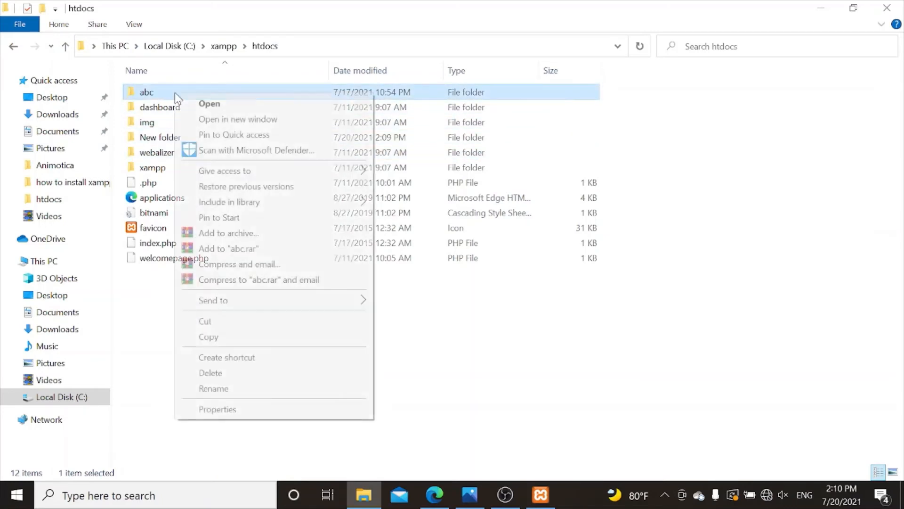
pyautogui.click(213, 388)
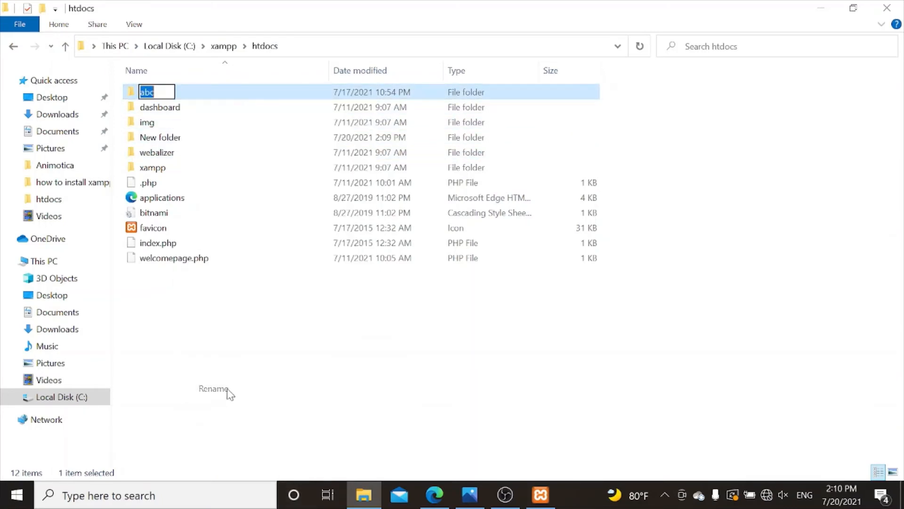
pyautogui.write('wordpress')
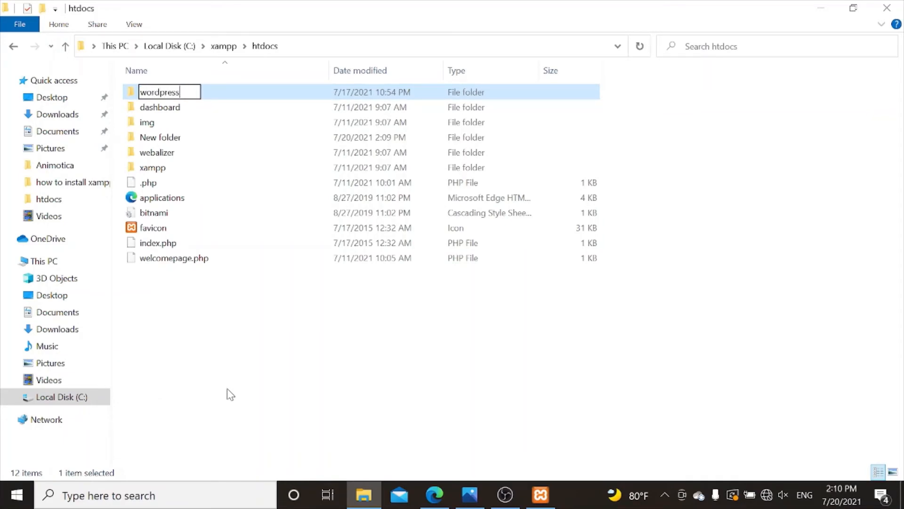
pyautogui.click(230, 395)
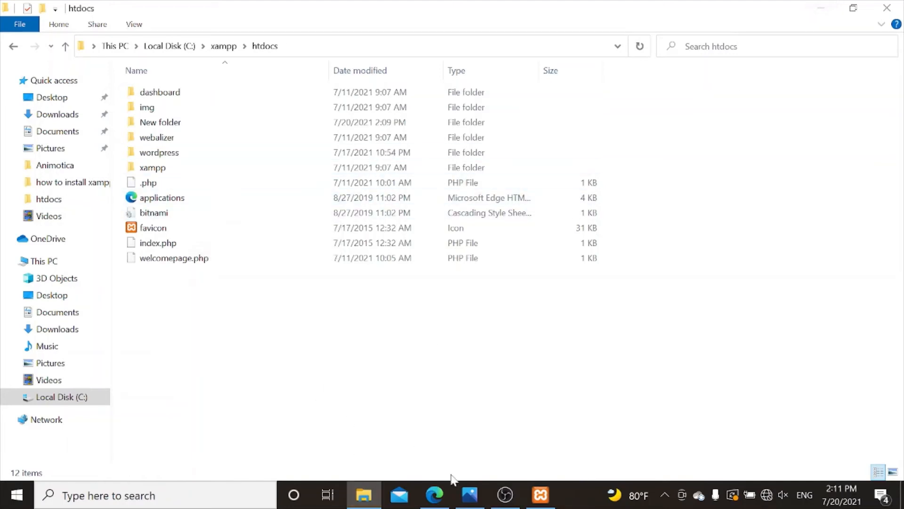
# - Return to the phpMyAdmin browser window
pyautogui.click(542, 496)
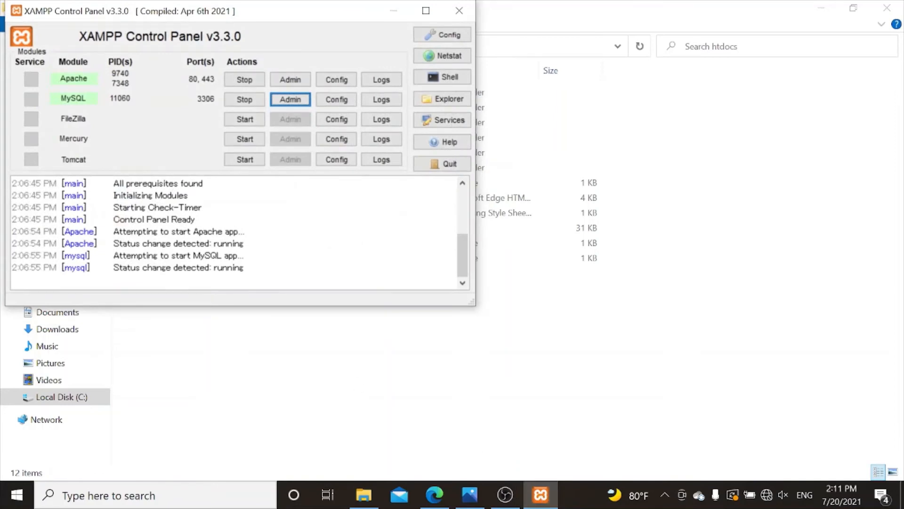
pyautogui.click(393, 10)
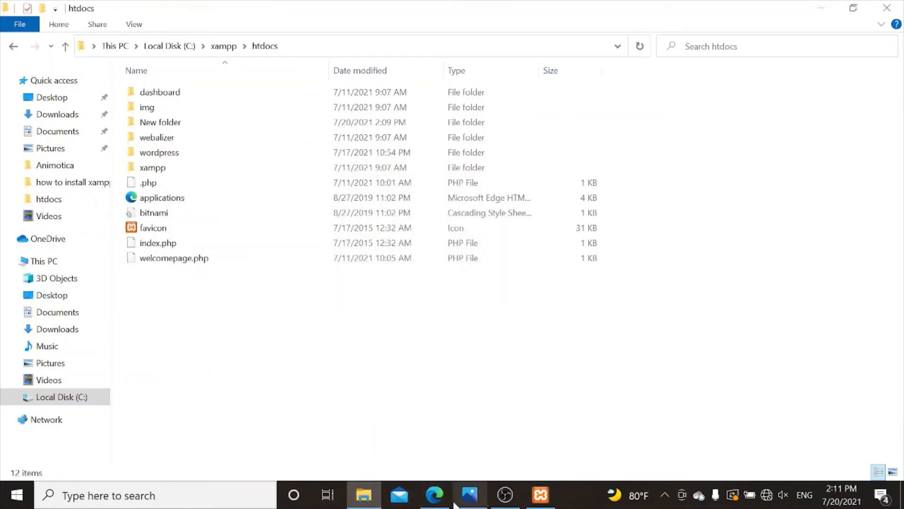
pyautogui.click(435, 497)
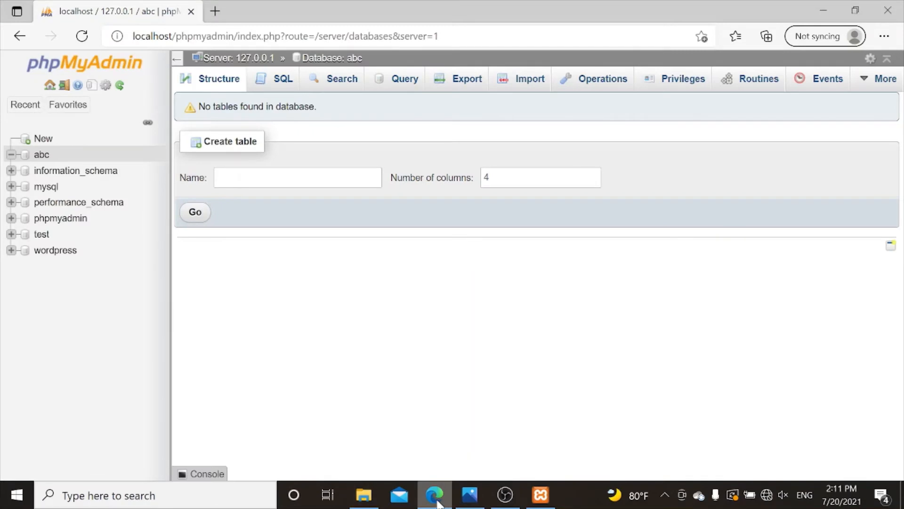
# - Drop the abc database from its Operations page and confirm the deletion
pyautogui.click(41, 155)
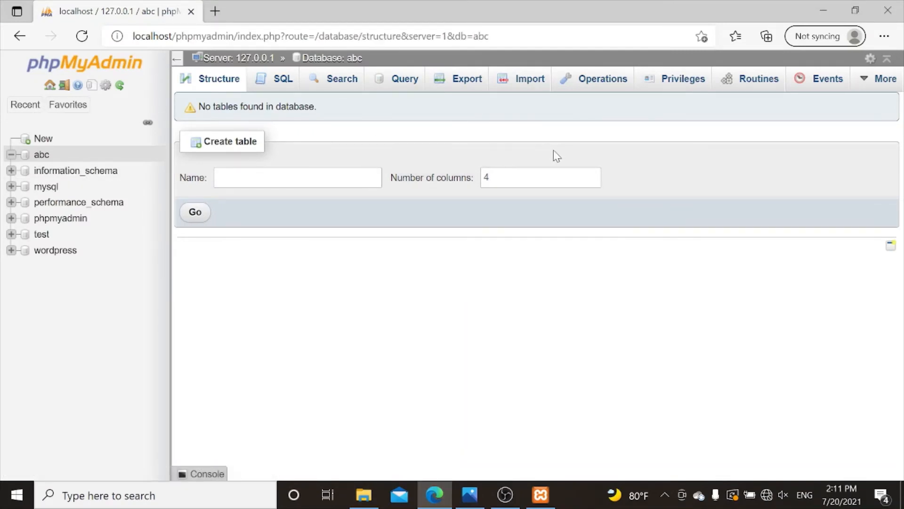
pyautogui.click(342, 174)
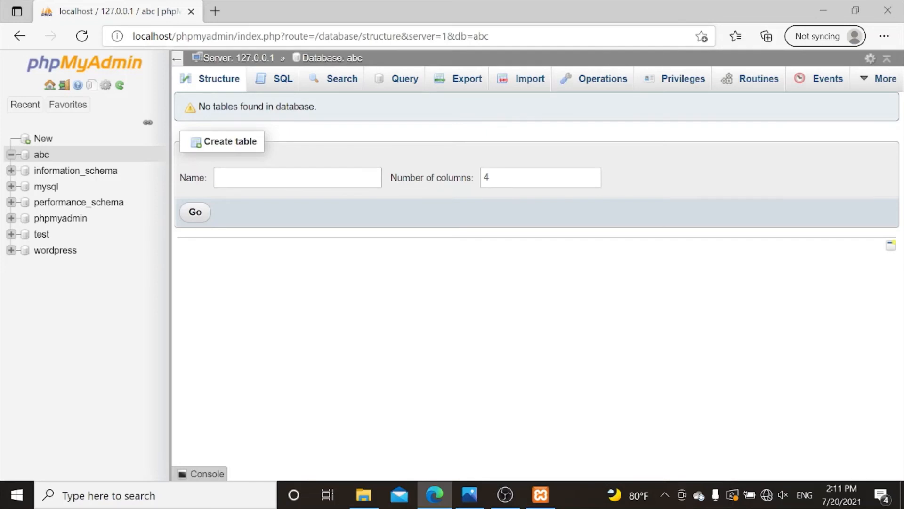
pyautogui.click(606, 75)
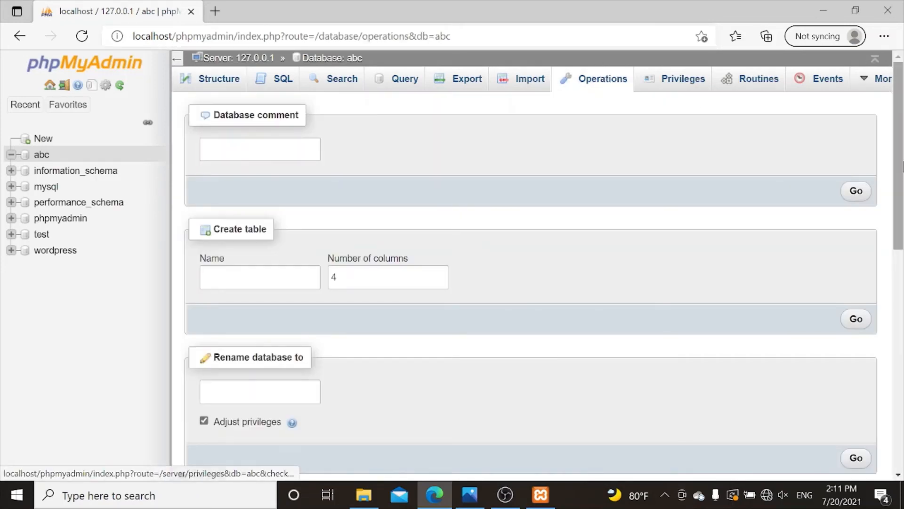
pyautogui.moveTo(901, 178); pyautogui.dragTo(901, 299)
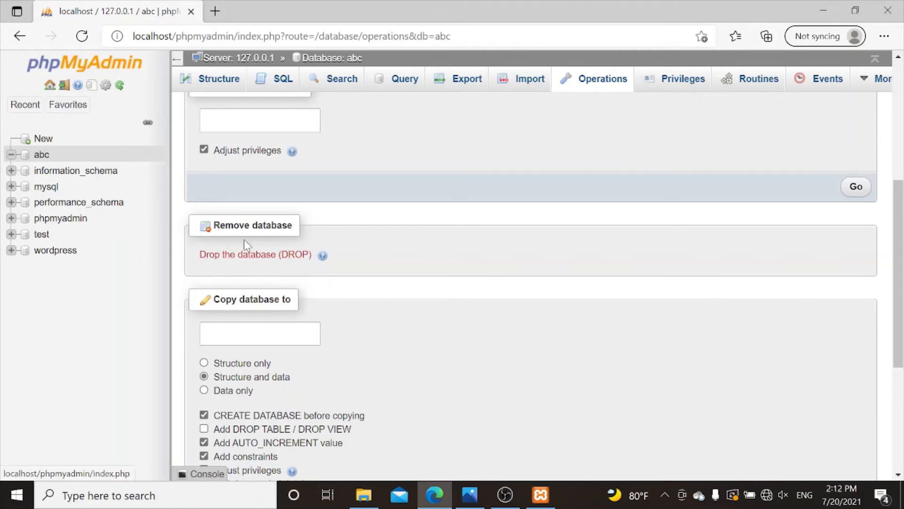
pyautogui.moveTo(257, 226); pyautogui.dragTo(248, 253)
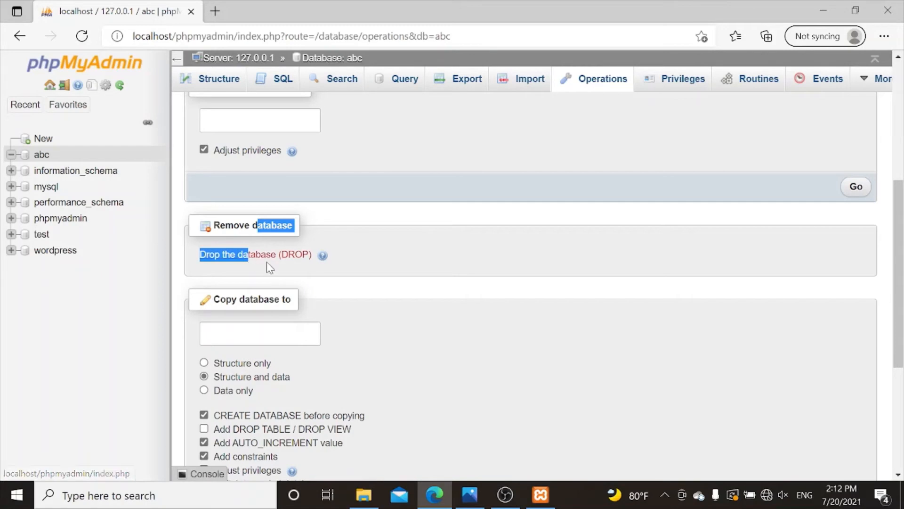
pyautogui.click(264, 258)
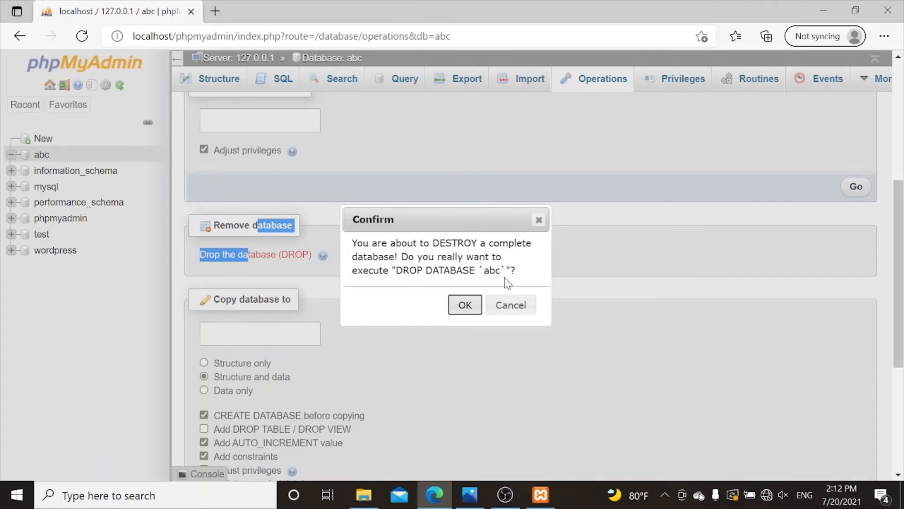
pyautogui.click(465, 306)
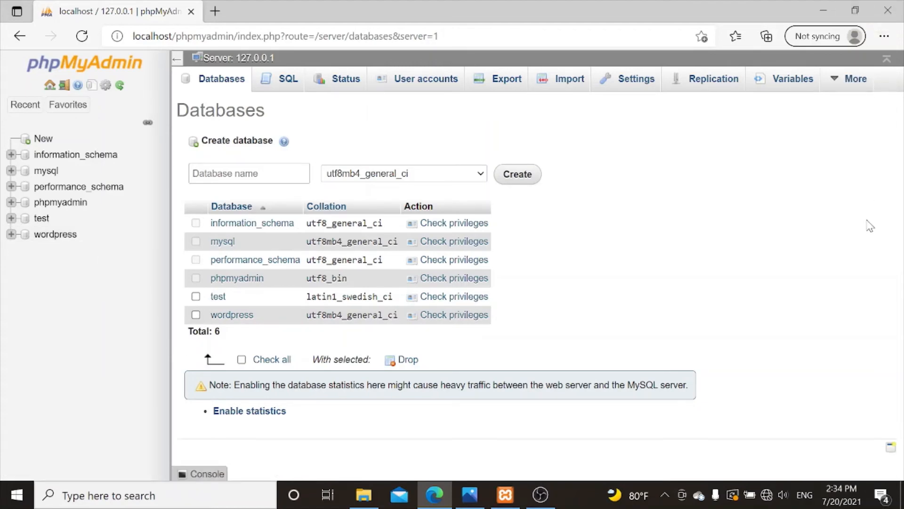
# - Restore the Edge window and close the phpMyAdmin tab, returning to WordPress's database form
pyautogui.click(857, 9)
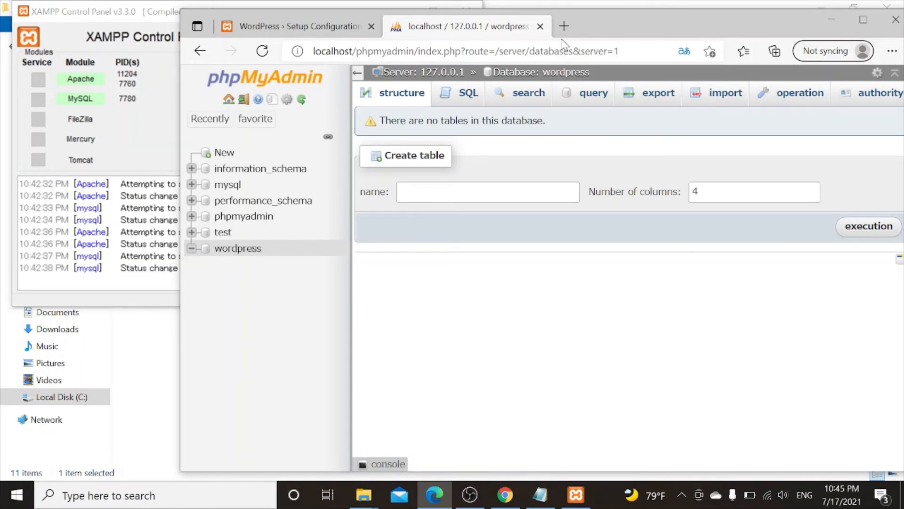
pyautogui.click(540, 26)
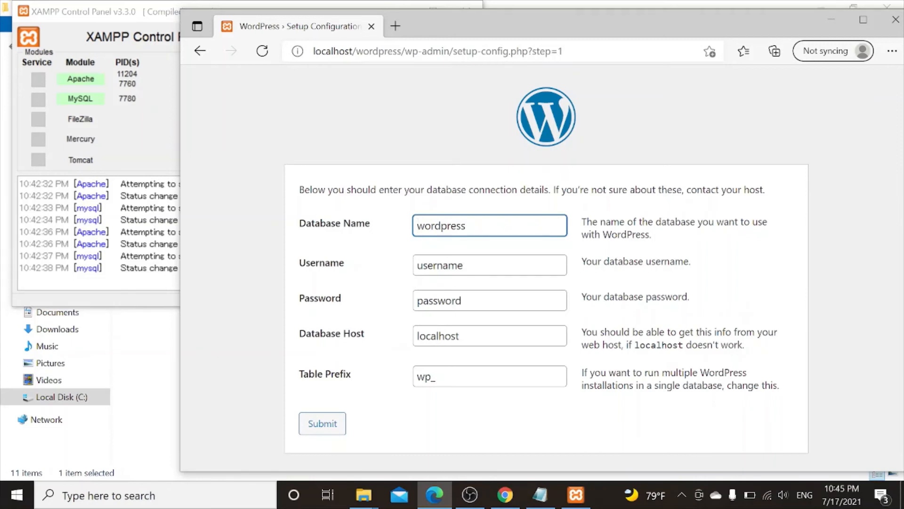
# - Connect the installer to the wordpress database as user root with an empty password
pyautogui.click(490, 265)
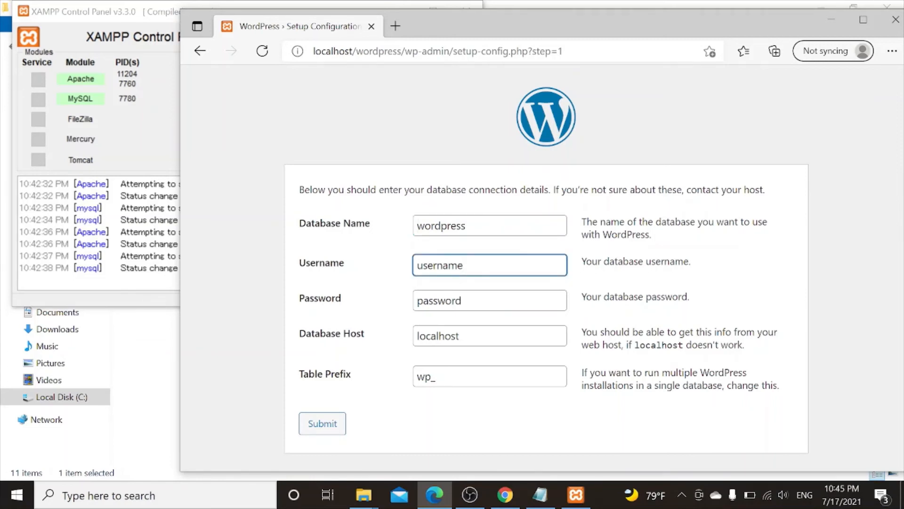
pyautogui.press('BackSpace')
pyautogui.press('BackSpace')
pyautogui.press('BackSpace')
pyautogui.press('BackSpace')
pyautogui.press('BackSpace')
pyautogui.press('BackSpace')
pyautogui.press('BackSpace')
pyautogui.press('BackSpace')
pyautogui.write('root')
pyautogui.click(490, 300)
pyautogui.press('BackSpace')
pyautogui.press('BackSpace')
pyautogui.press('BackSpace')
pyautogui.press('BackSpace')
pyautogui.press('BackSpace')
pyautogui.press('BackSpace')
pyautogui.press('BackSpace')
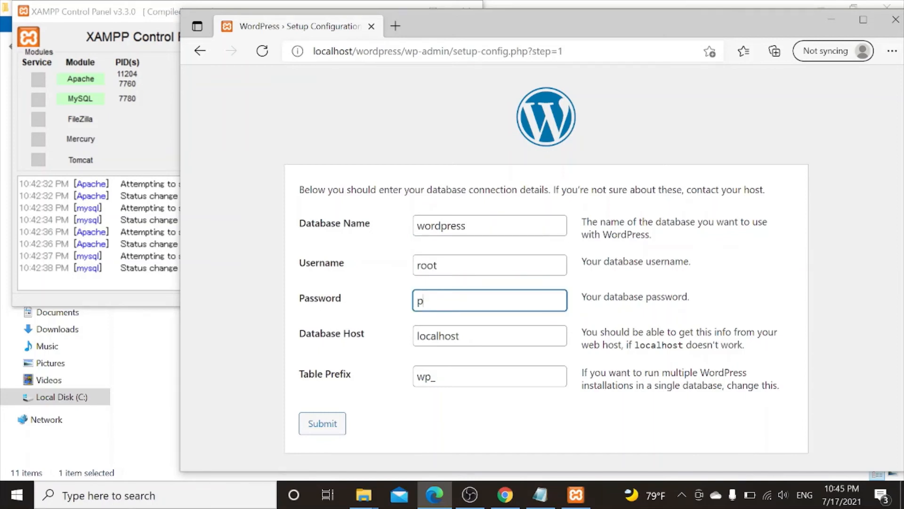
pyautogui.press('BackSpace')
pyautogui.click(329, 425)
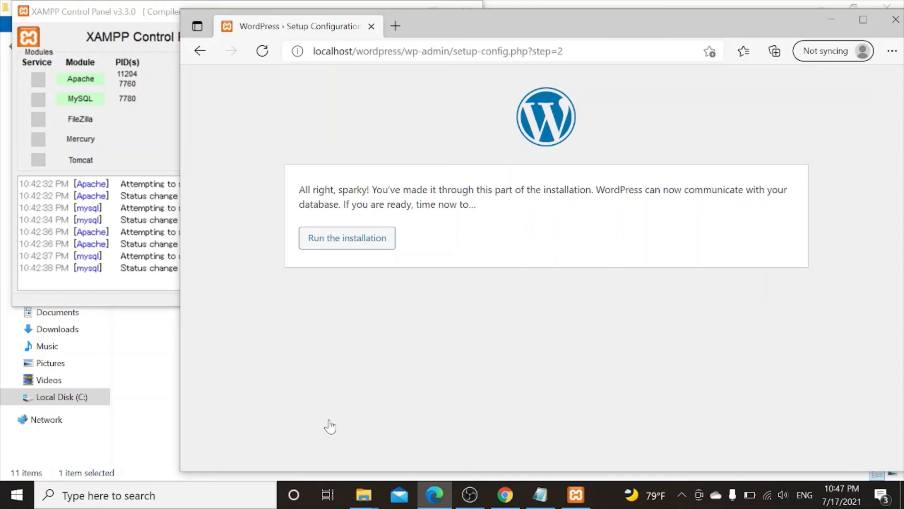
# - Run the installation and enter 'flower shop' as the Site Title plus an admin username
pyautogui.click(347, 240)
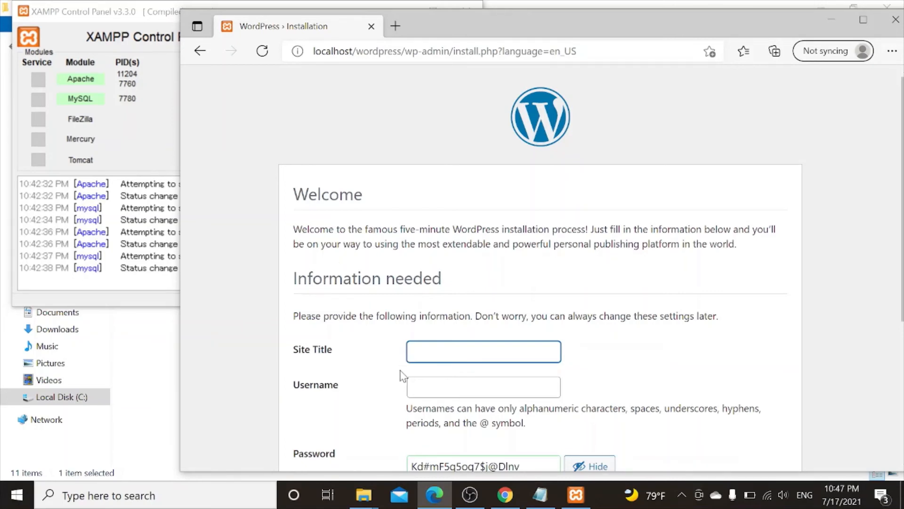
pyautogui.write('flower shop')
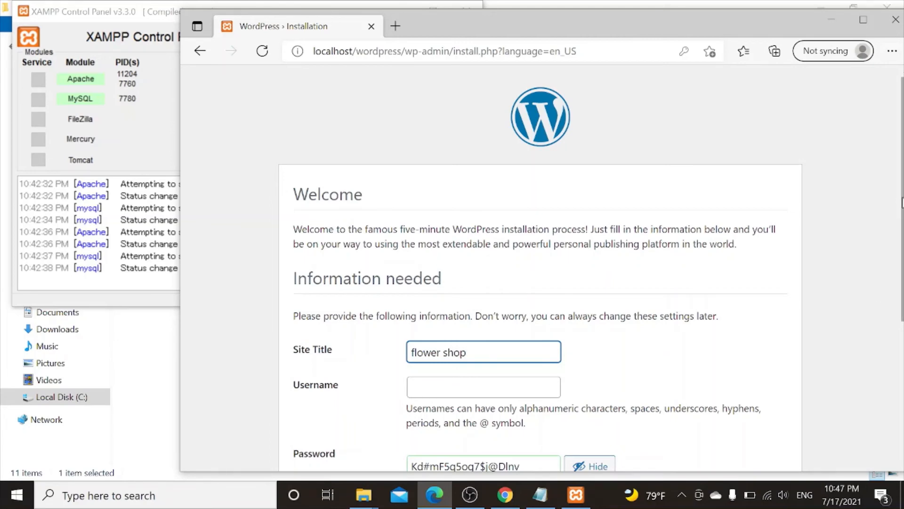
pyautogui.scroll(-5, 541, 268)
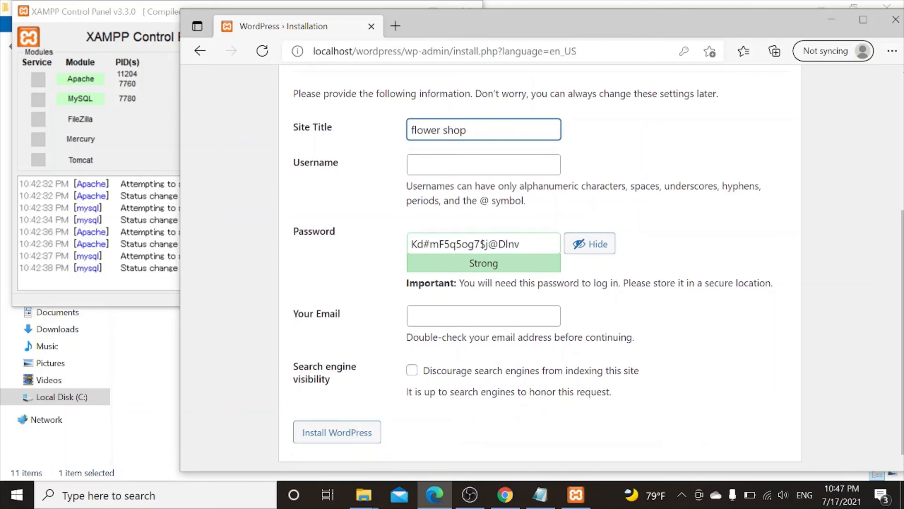
pyautogui.click(484, 165)
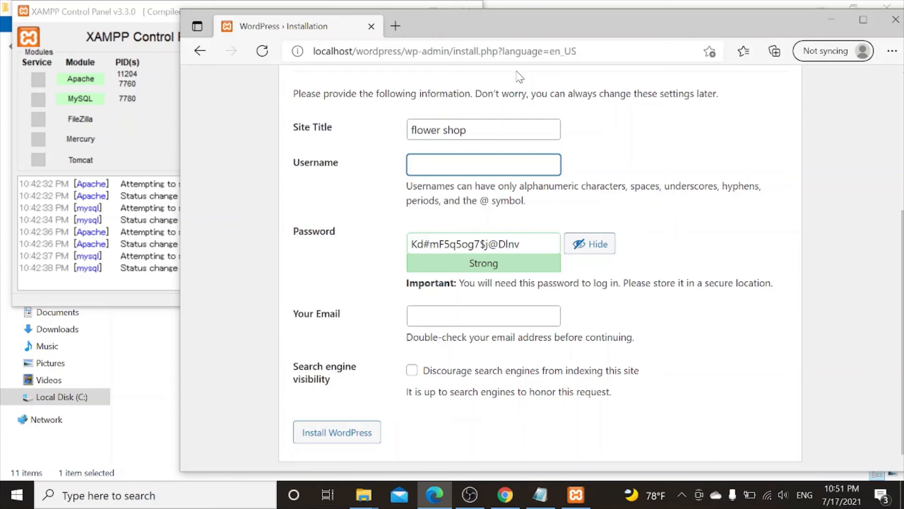
pyautogui.write('yeah')
# - Replace the generated admin password with a short custom one and confirm the weak password
pyautogui.press('Tab')
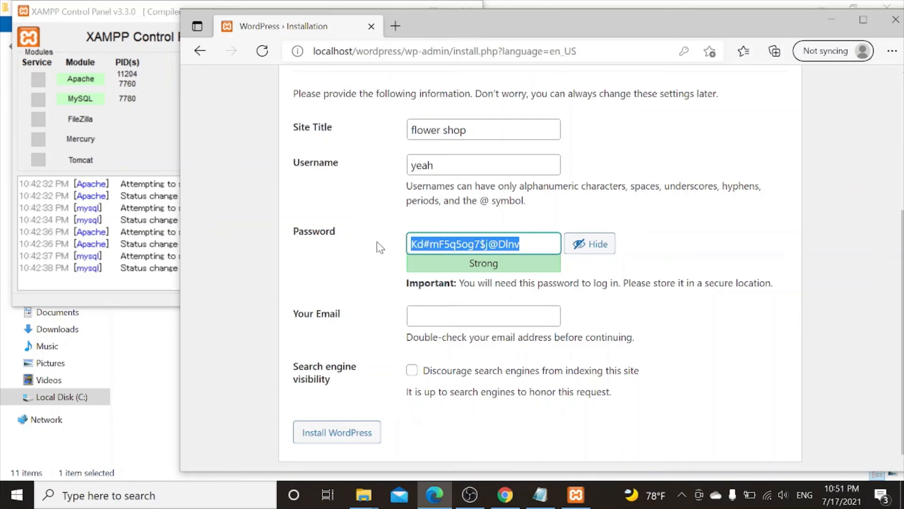
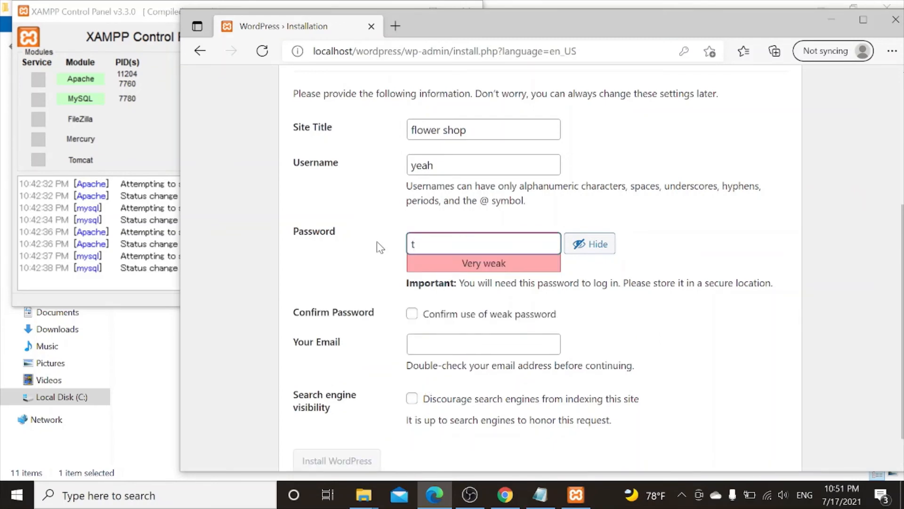
pyautogui.click(413, 315)
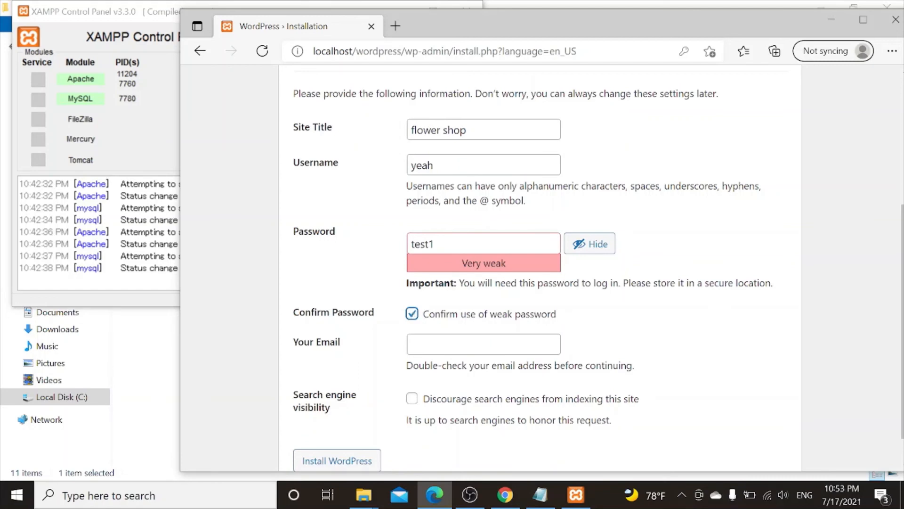
# - Enter the admin e-mail address and tick 'Discourage search engines from indexing this site'
pyautogui.press('Tab')
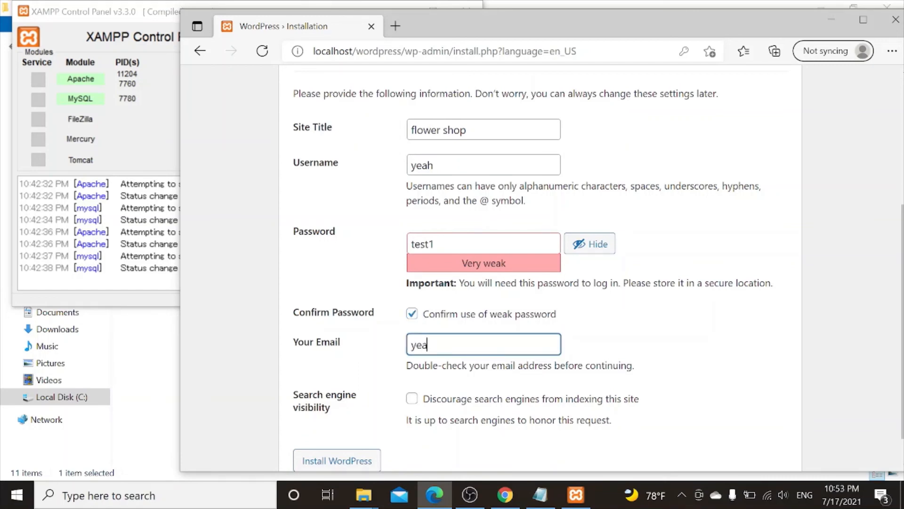
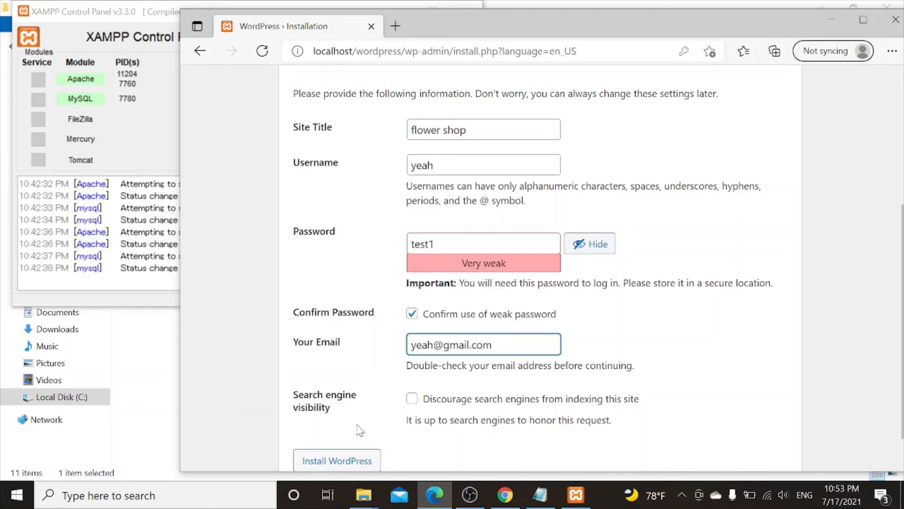
pyautogui.click(412, 401)
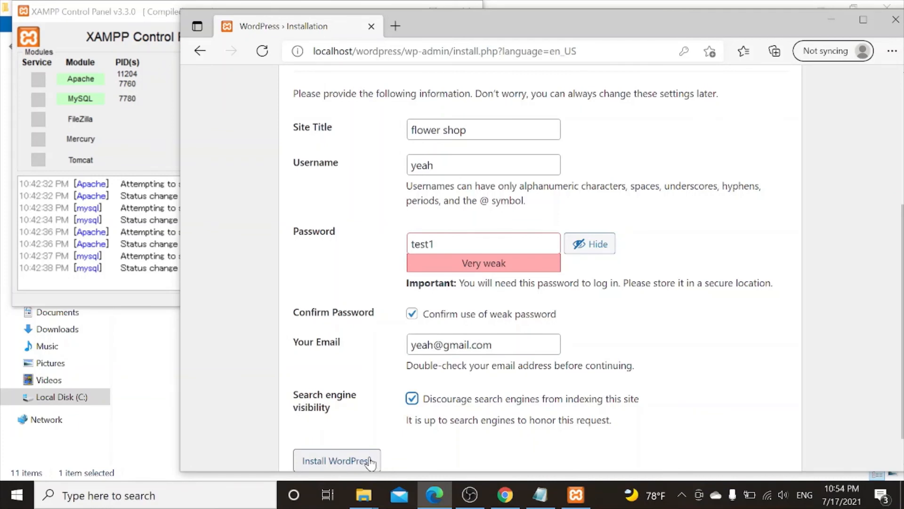
# - Install WordPress, dismiss Edge's save-password popup, and go to the login page
pyautogui.click(370, 462)
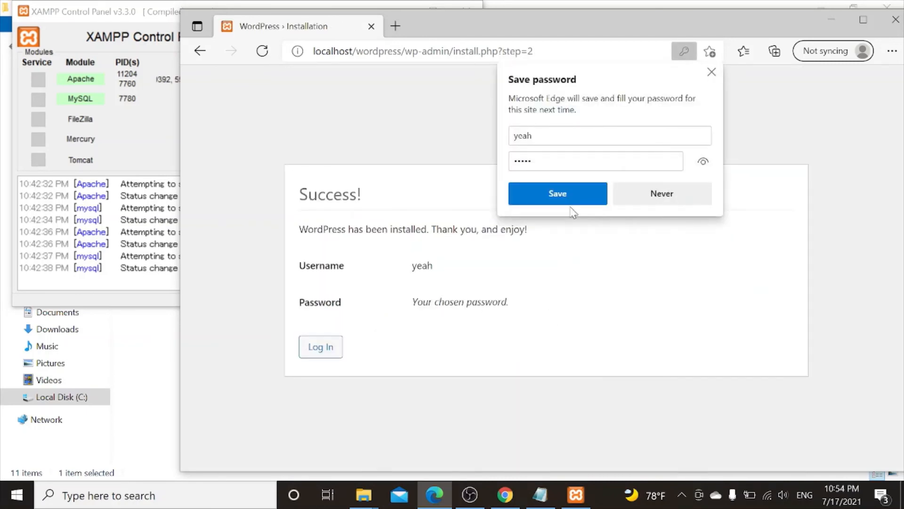
pyautogui.click(712, 72)
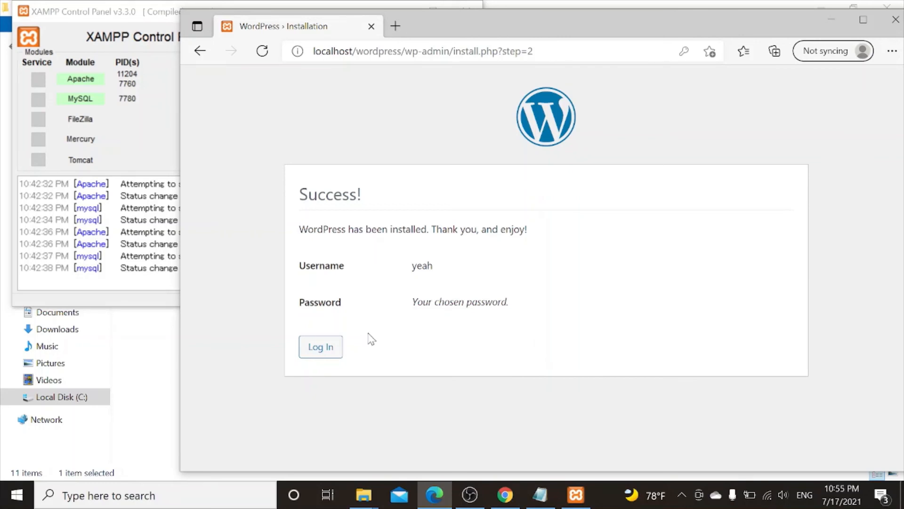
pyautogui.click(330, 347)
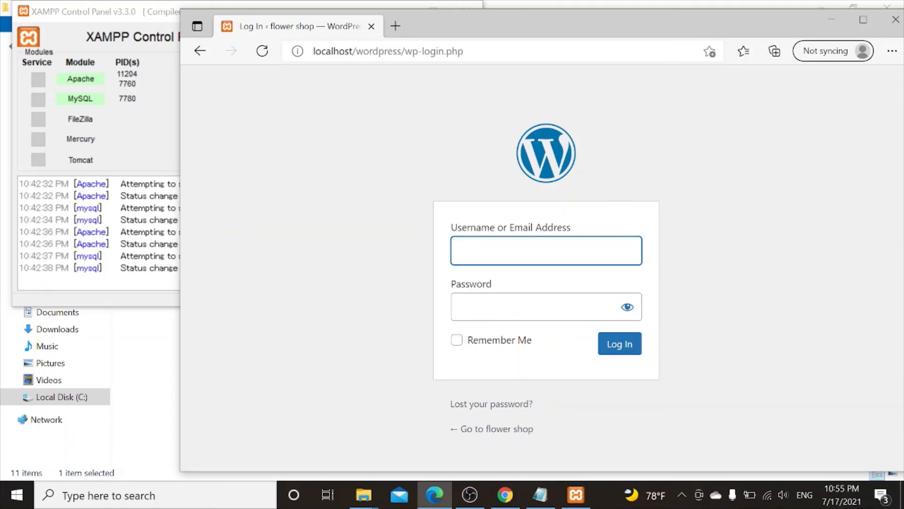
# - Attempt to log in with the admin username and a password, getting an incorrect-password error
pyautogui.write('yea')
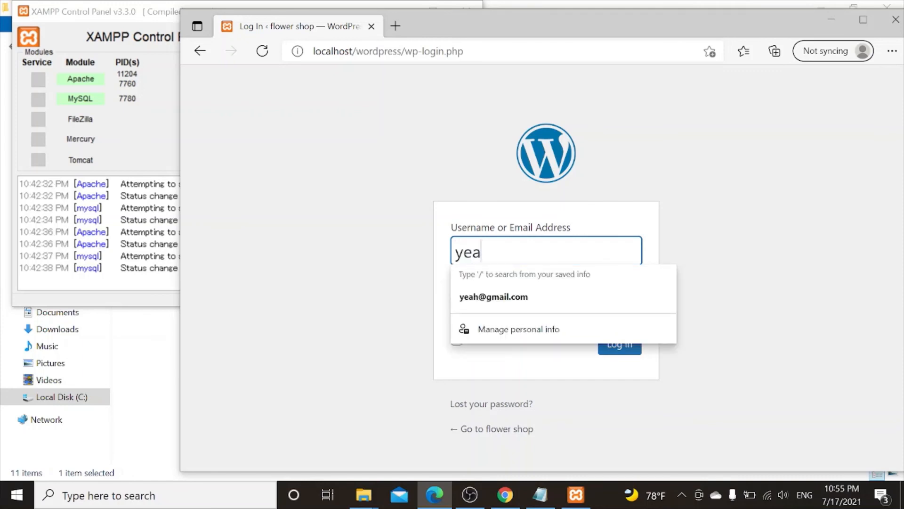
pyautogui.write('h')
pyautogui.click(641, 230)
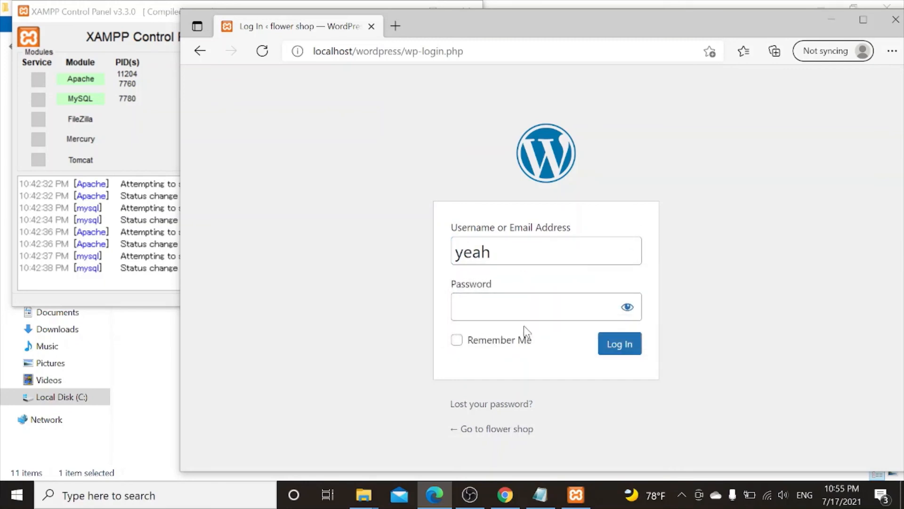
pyautogui.click(532, 307)
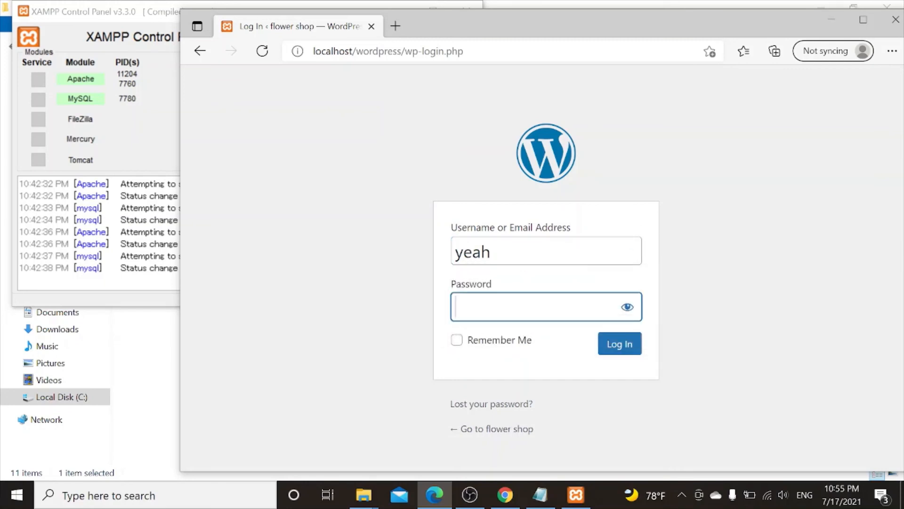
pyautogui.write('•••••')
pyautogui.click(624, 349)
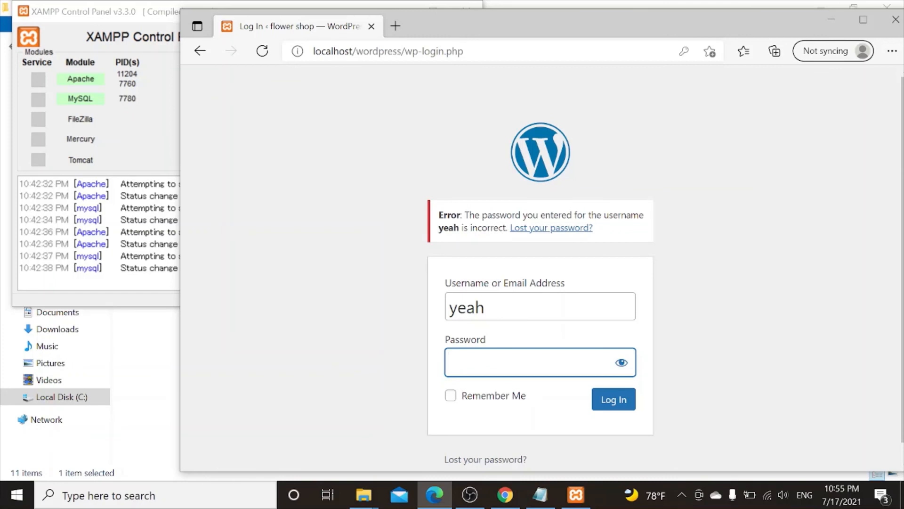
# - Re-enter the correct admin password and log in to the flower shop Dashboard
pyautogui.click(495, 307)
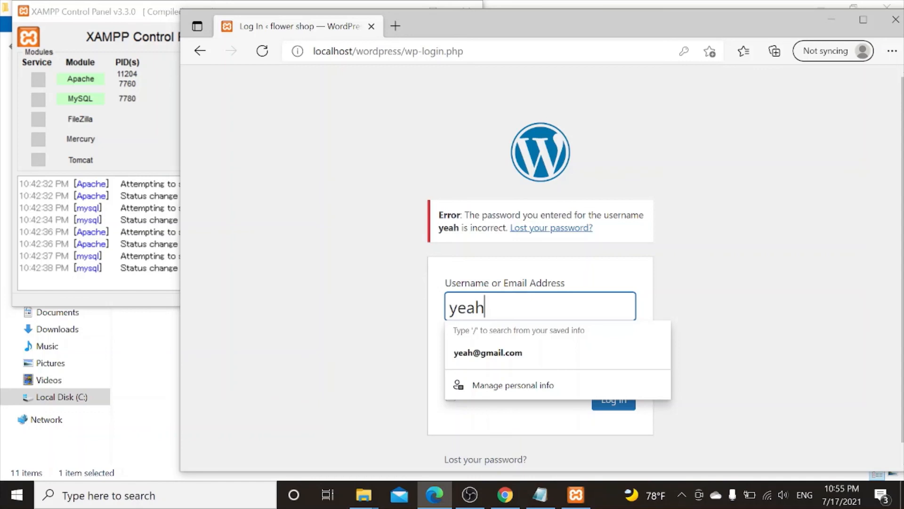
pyautogui.hotkey('ctrl', 'a')
pyautogui.click(337, 274)
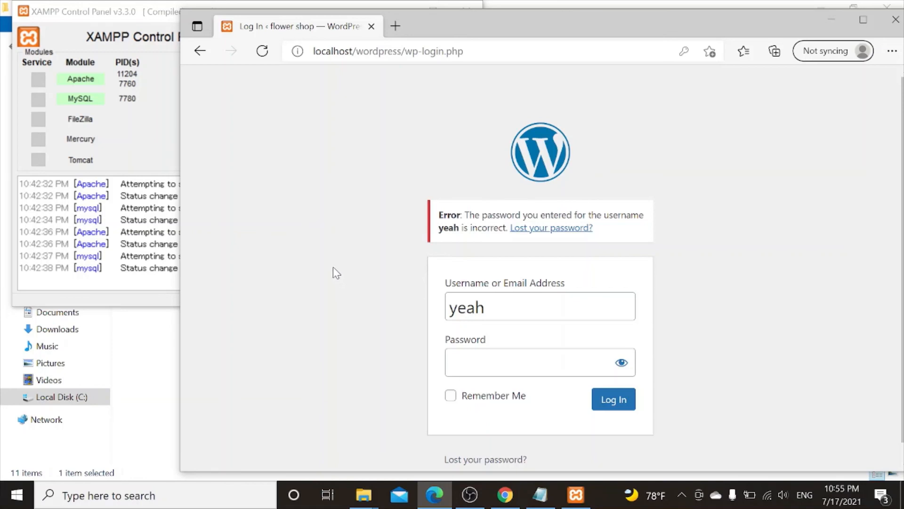
pyautogui.click(165, 160)
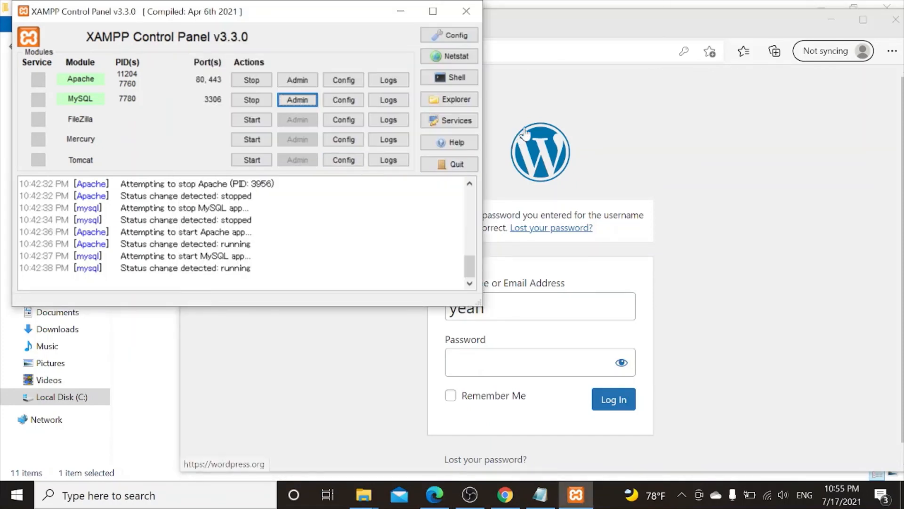
pyautogui.click(613, 94)
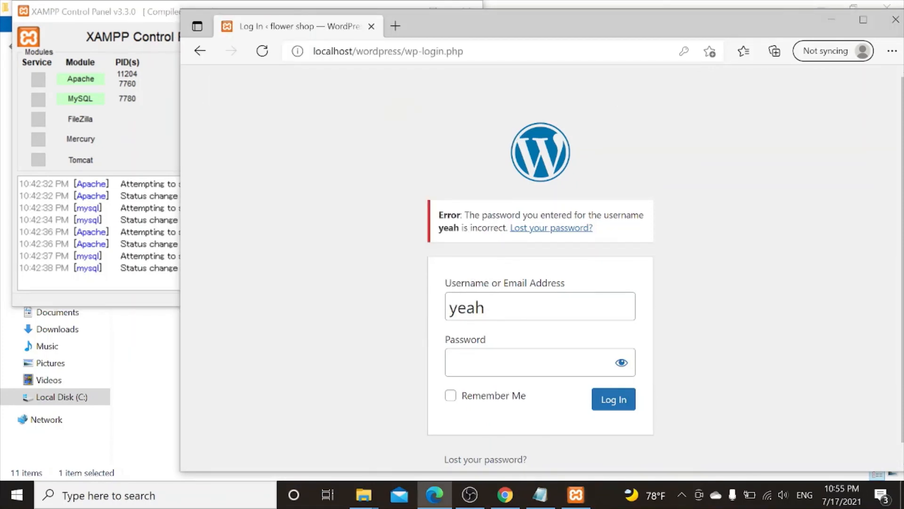
pyautogui.click(519, 363)
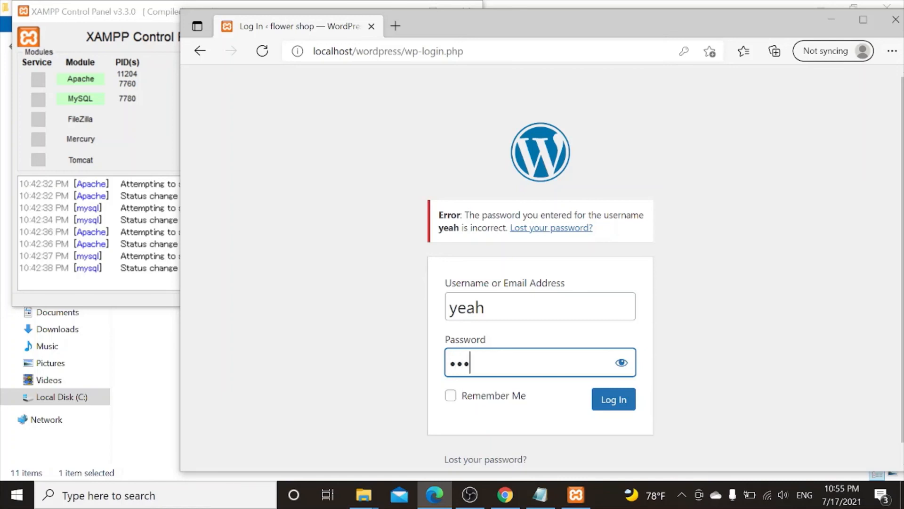
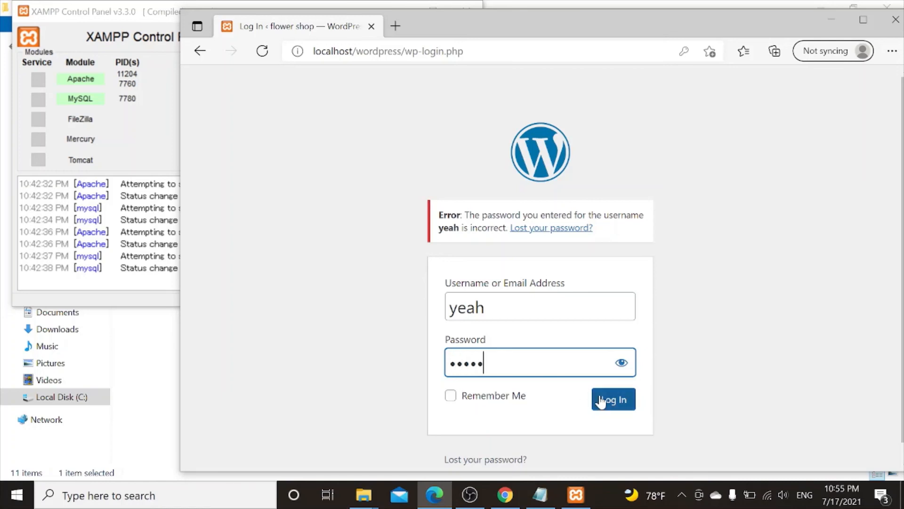
pyautogui.click(602, 401)
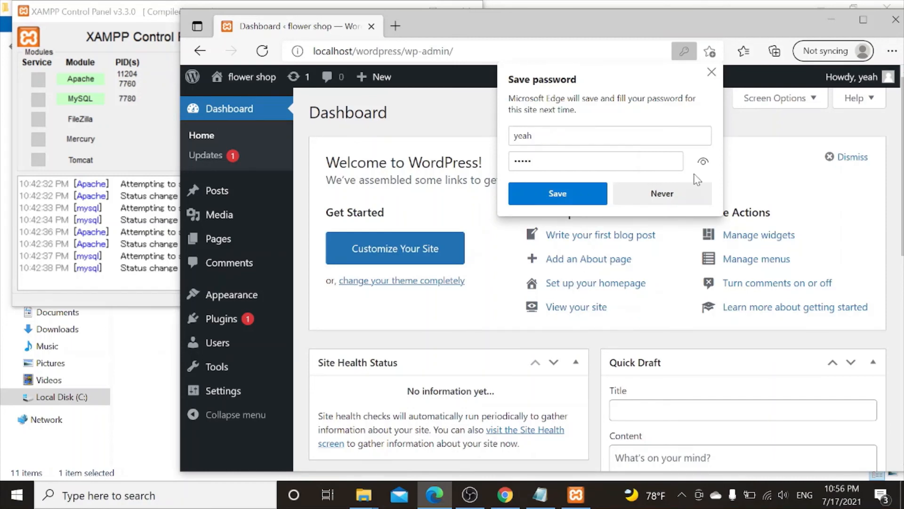
# - Close Edge's Save password popup so the flower shop Dashboard is fully visible
pyautogui.click(713, 71)
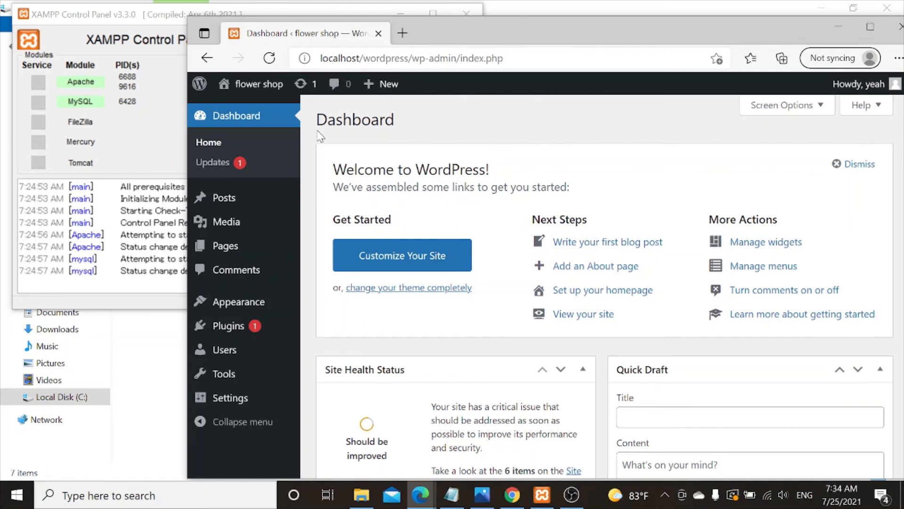
pyautogui.moveTo(242, 90)
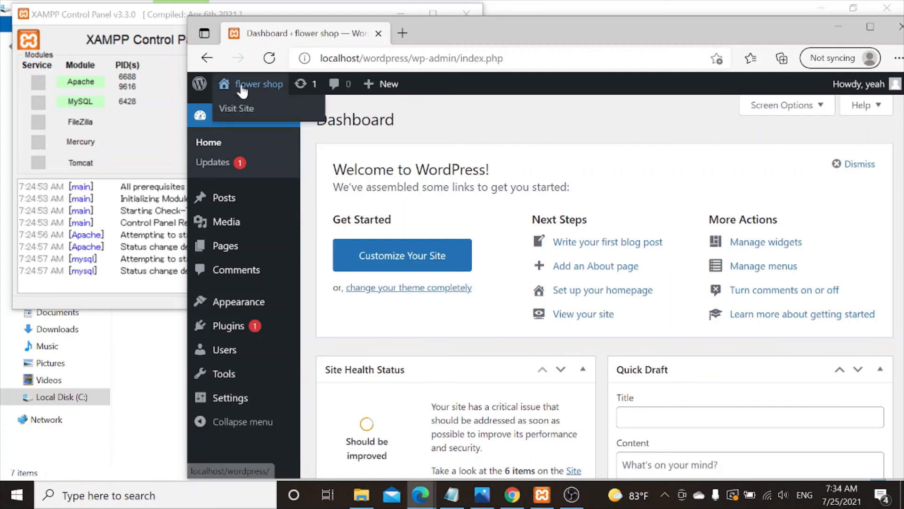
# - Open Visit Site in a new tab and view the front page with the Hello world! post
pyautogui.rightClick(230, 114)
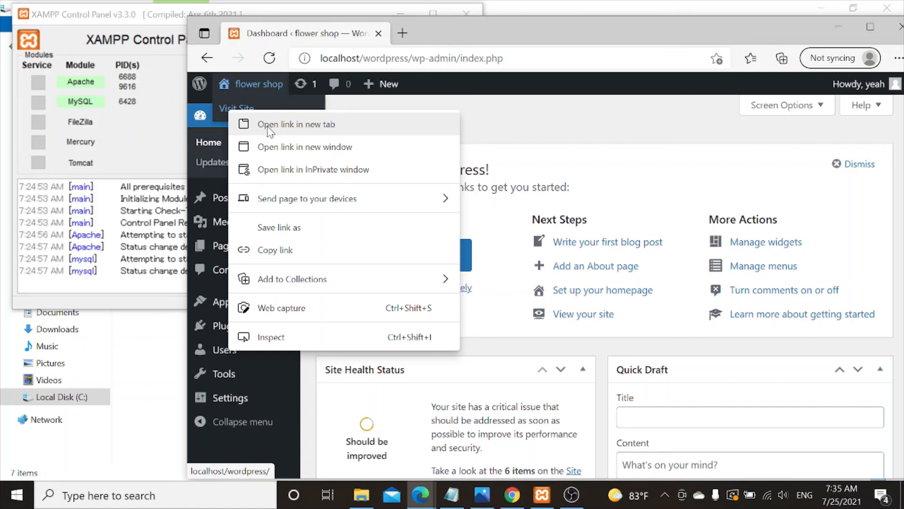
pyautogui.click(269, 126)
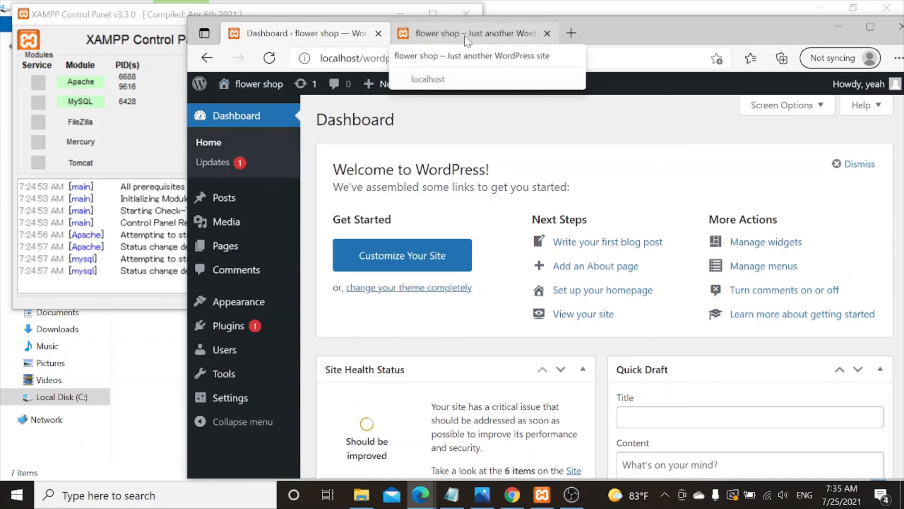
pyautogui.click(467, 42)
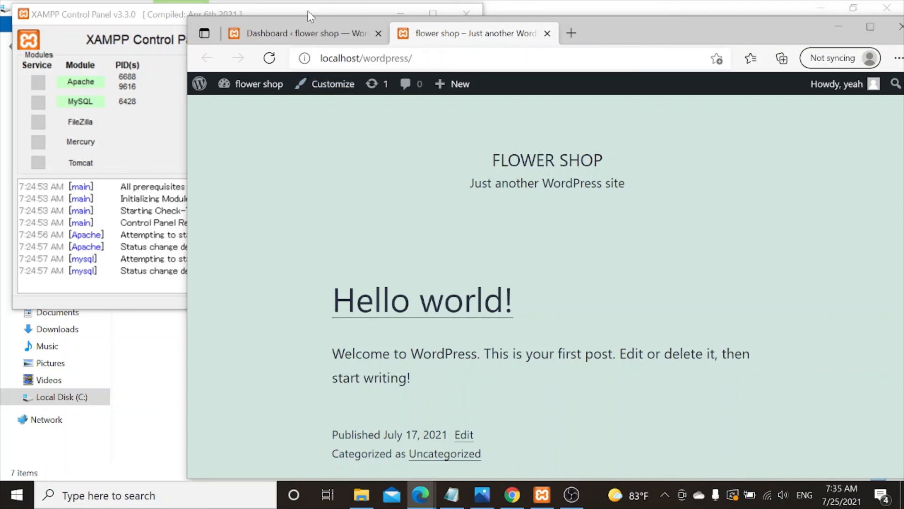
# - Return to the Dashboard tab and close the 'flower shop – Just another WordPress site' tab
pyautogui.click(312, 32)
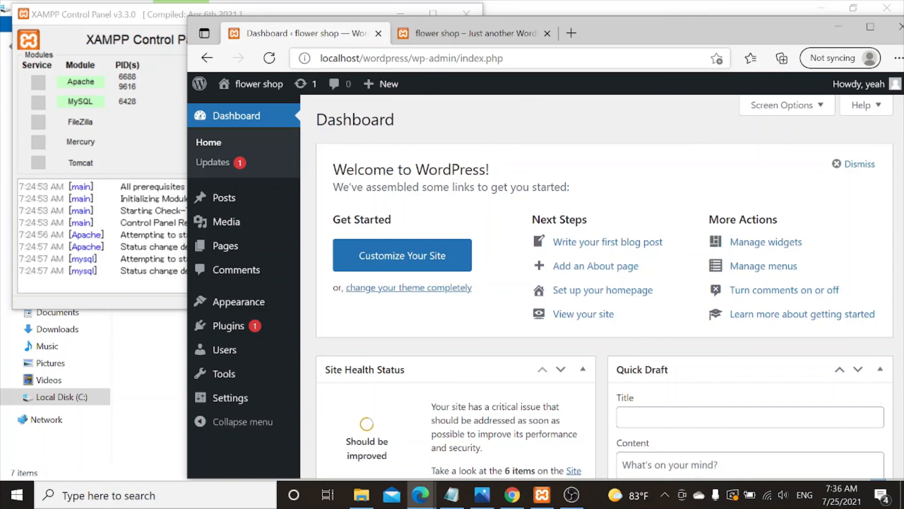
pyautogui.click(546, 33)
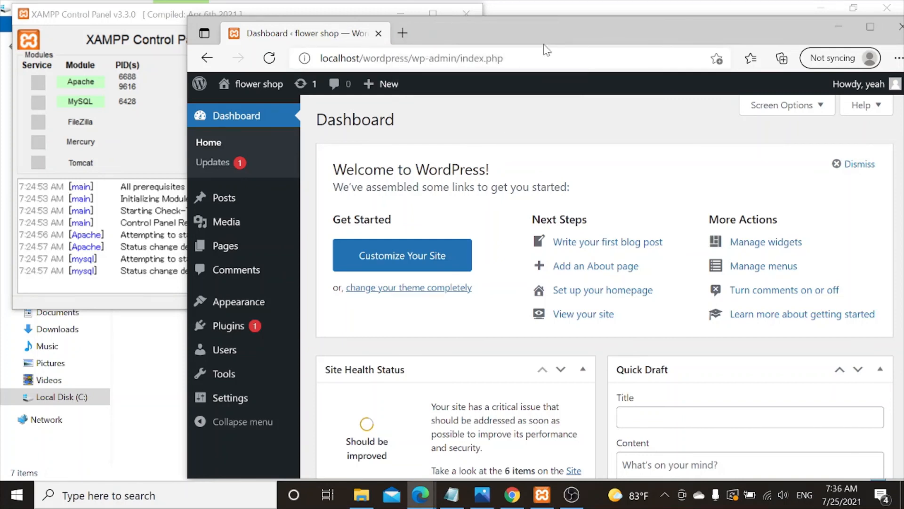